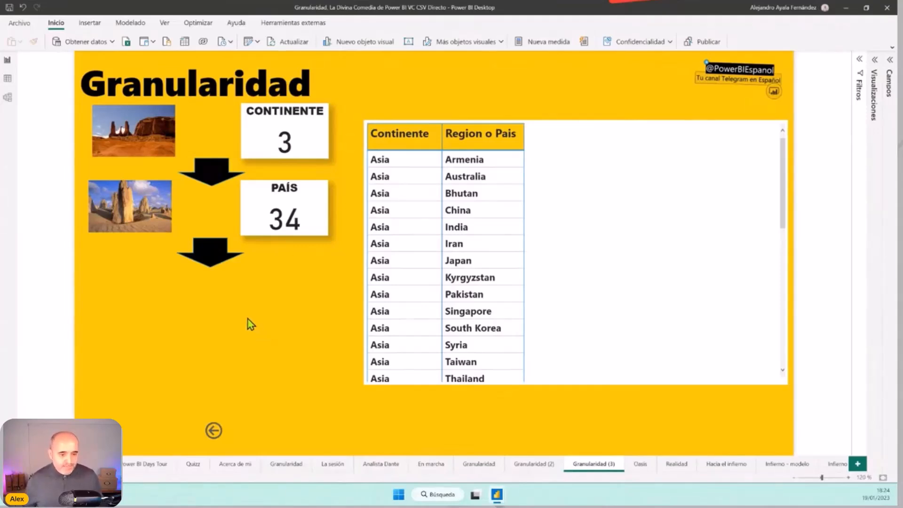
Reveal the Provincia and Ciudad levels on the granularity page and go through the following report pages up to the Infierno tables.
ctrl+click(216, 258)
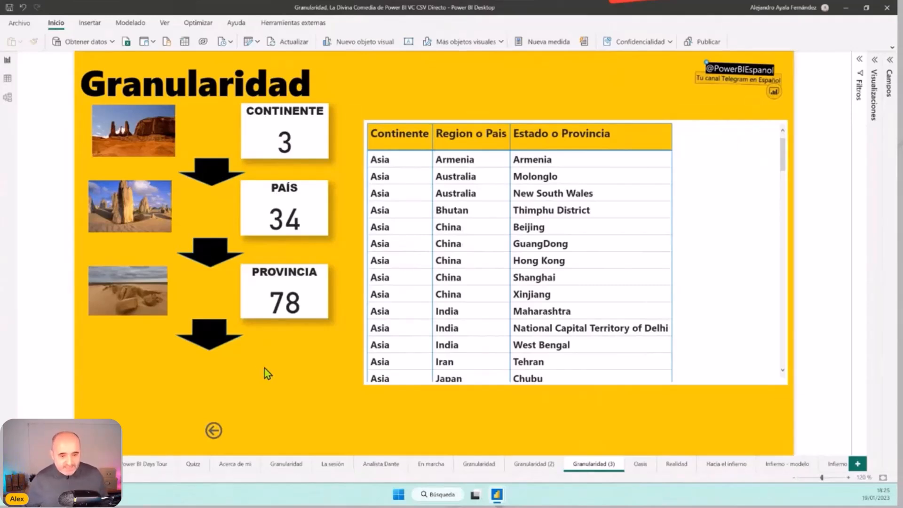
ctrl+click(210, 346)
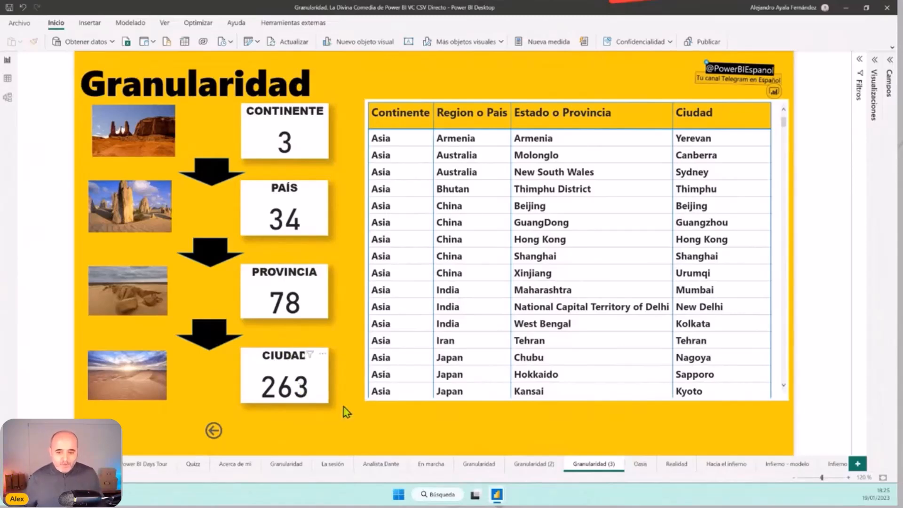
click(641, 464)
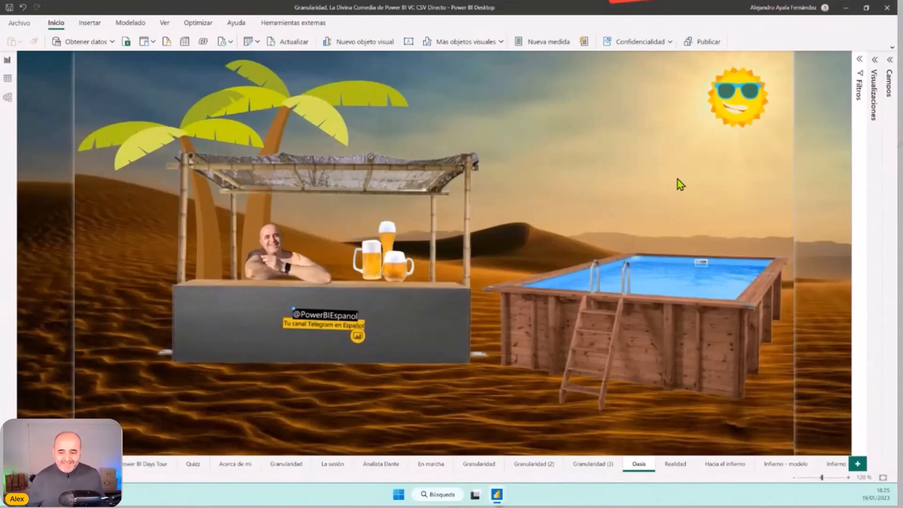
click(668, 464)
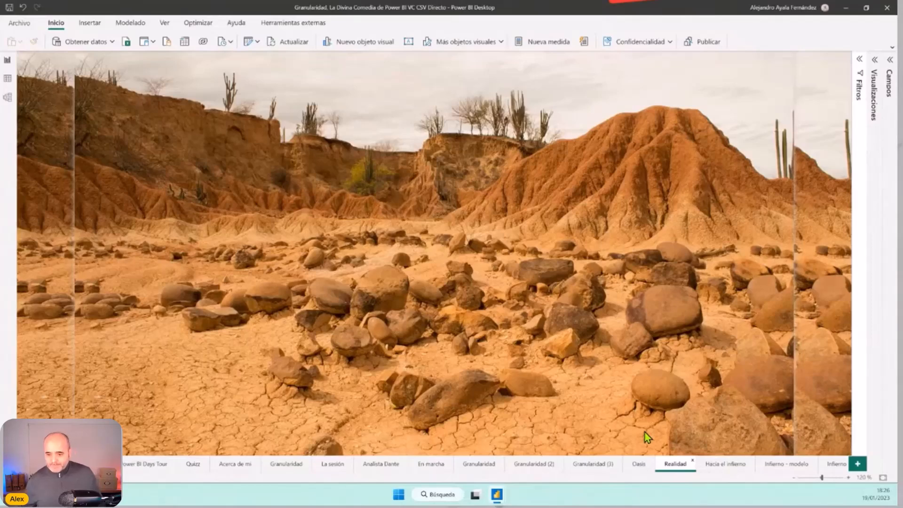
click(718, 463)
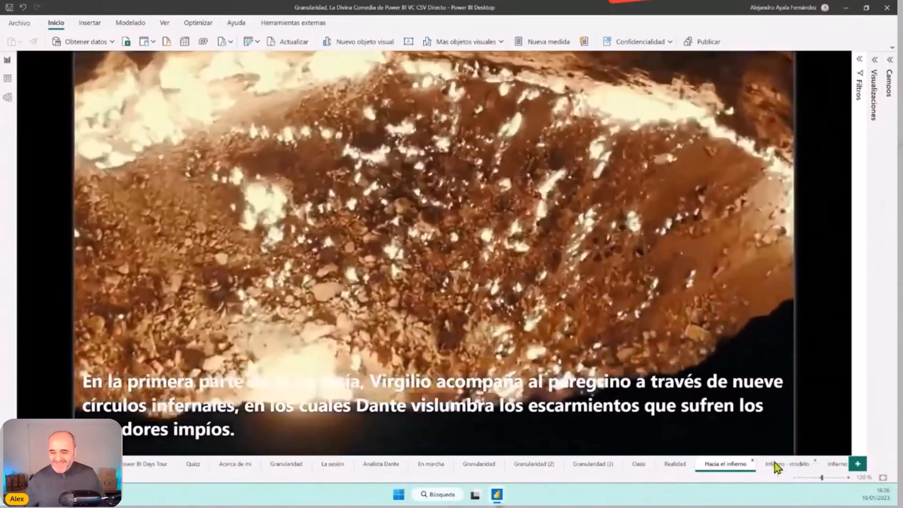
click(775, 461)
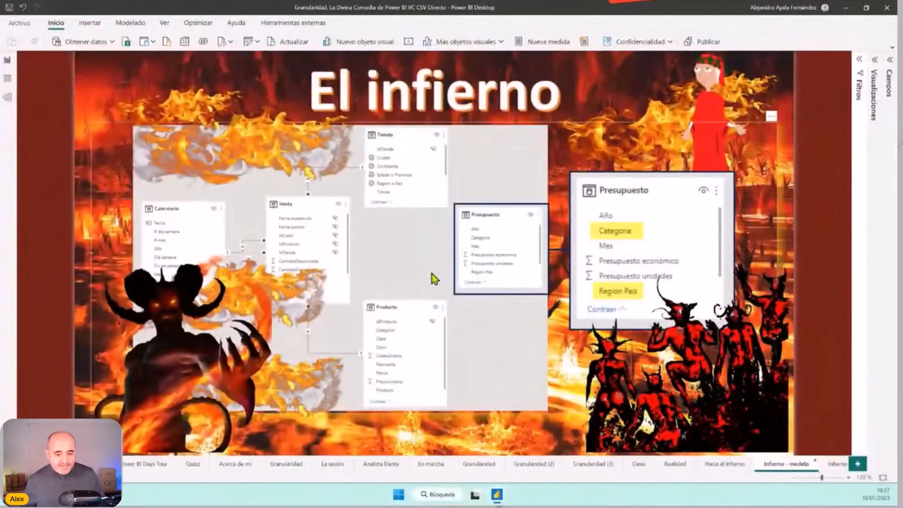
click(836, 463)
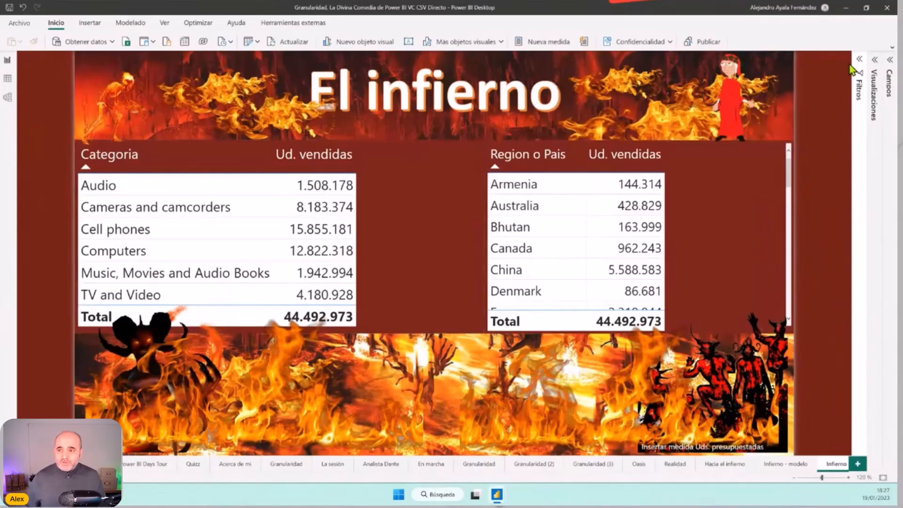
Add the Ud. presupuestadas measure from 01 Infierno tablas to both the Categoria table and the Region o Pais table.
click(889, 61)
click(398, 214)
click(851, 94)
click(858, 109)
drag(859, 109, 698, 209)
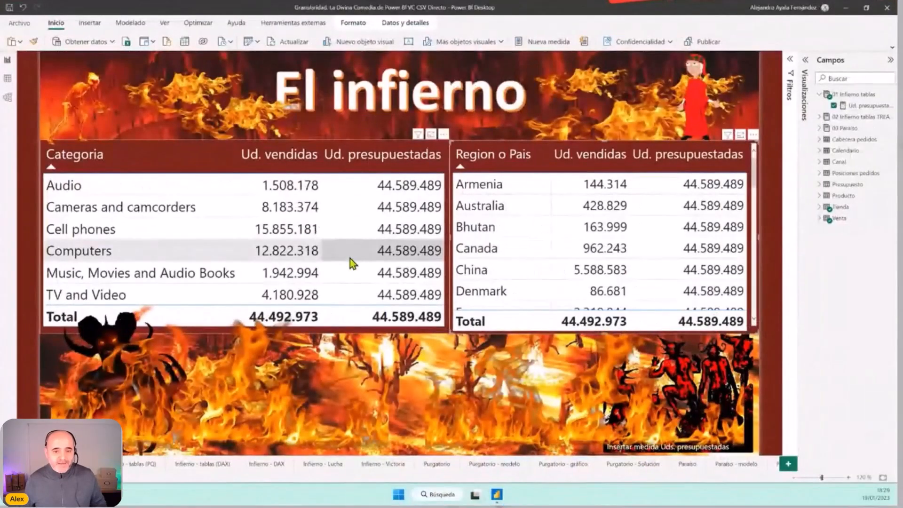
In the model, create a many-to-many relationship between Region o Pais in Tienda and Region Pais in Presupuesto, filtering in both directions.
click(8, 97)
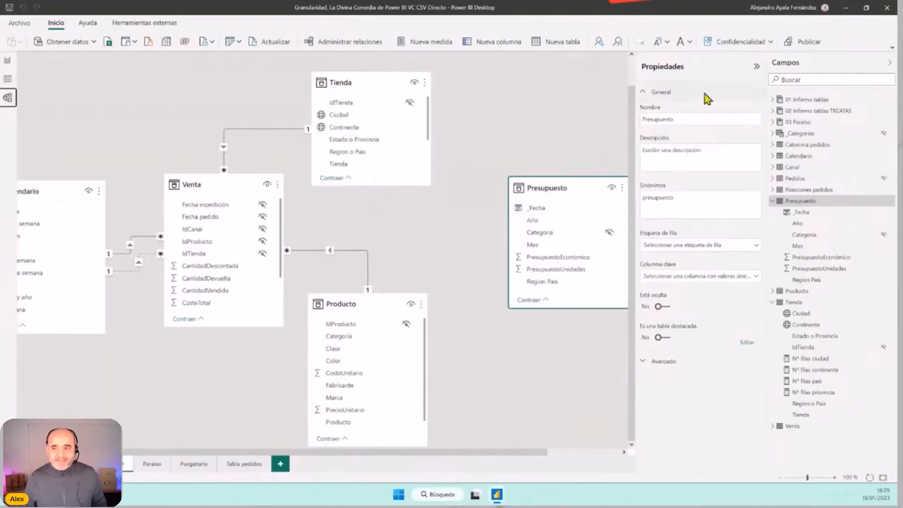
click(756, 67)
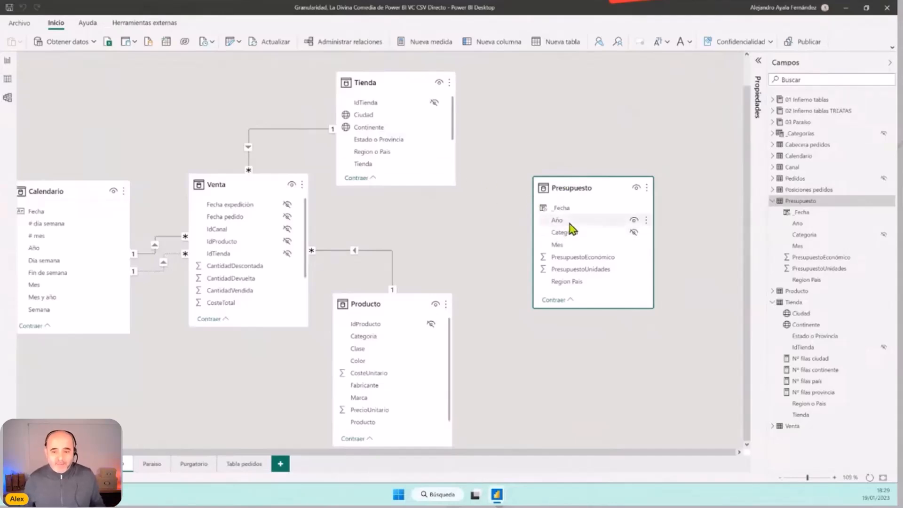
drag(389, 152, 568, 280)
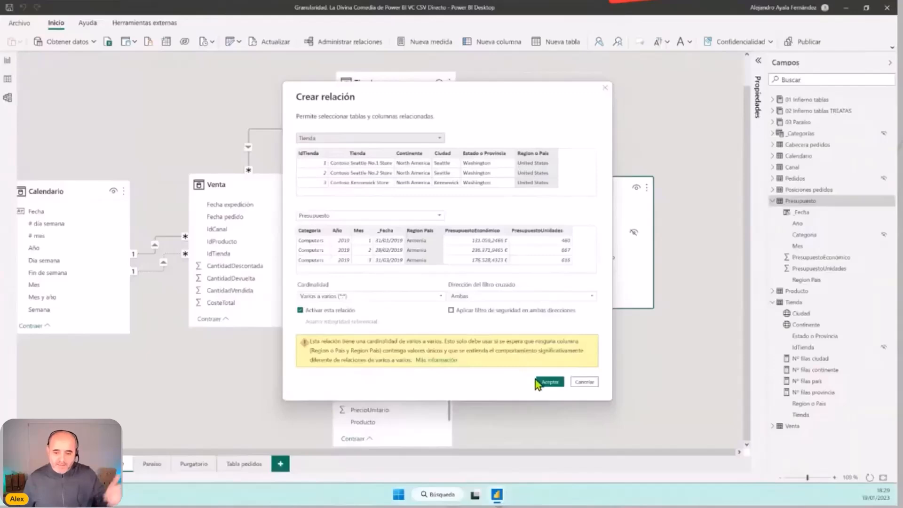
click(543, 383)
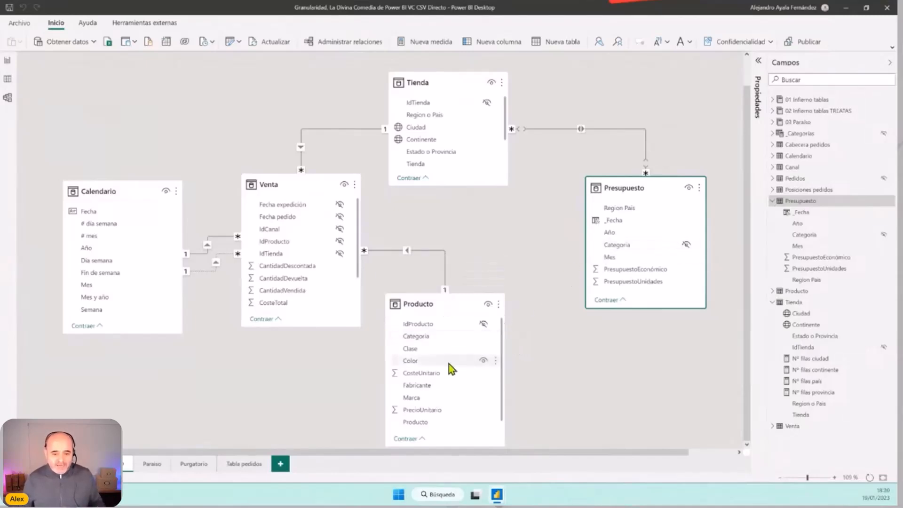
Create an inactive many-to-many relationship between Categoria in Producto and Categoria in Presupuesto, and check the tables in the report.
drag(428, 337, 629, 249)
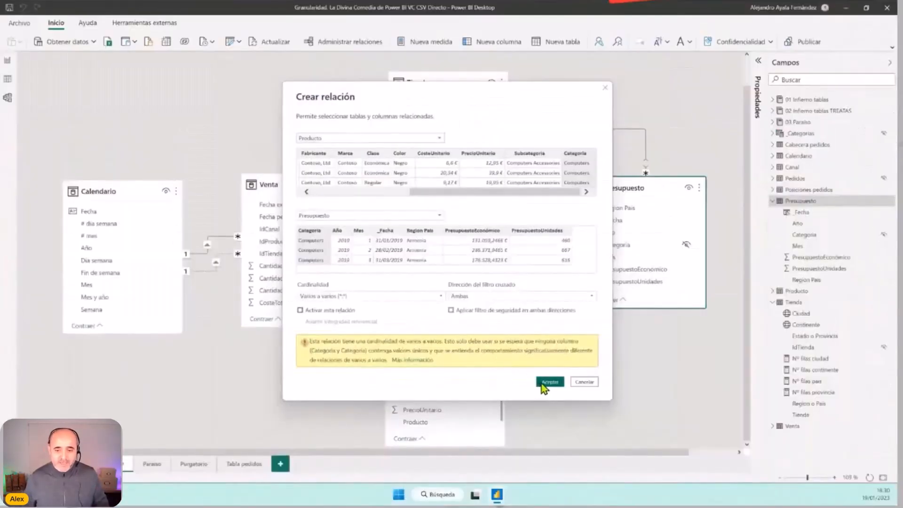
click(640, 414)
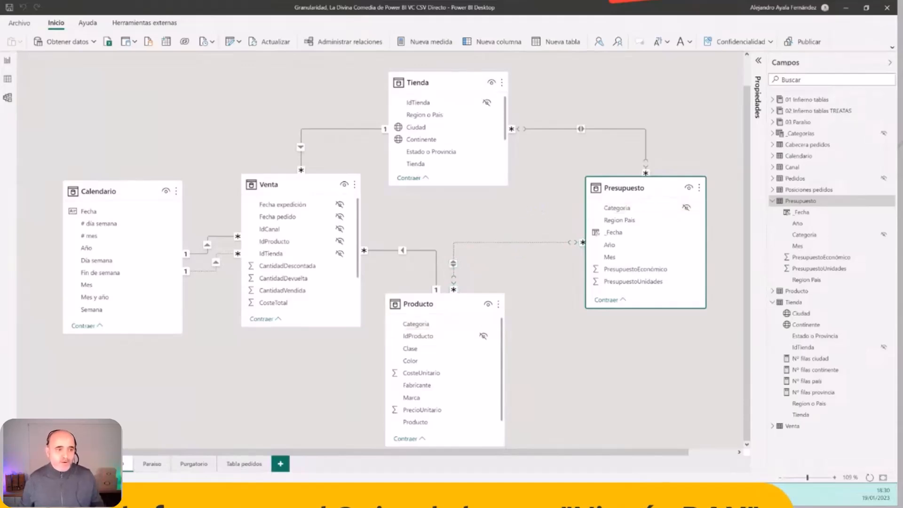
click(7, 60)
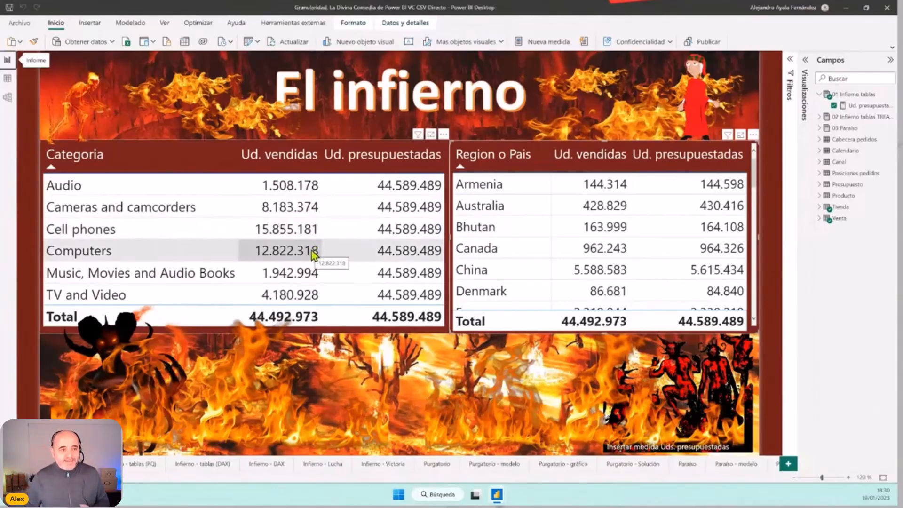
Delete the relationships that link Presupuesto to the Tienda and Producto tables in the model.
click(8, 97)
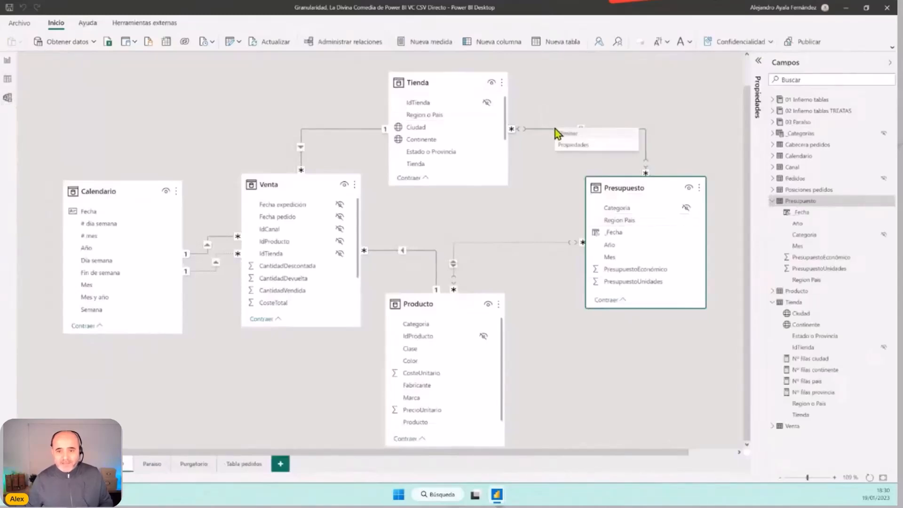
key(Delete)
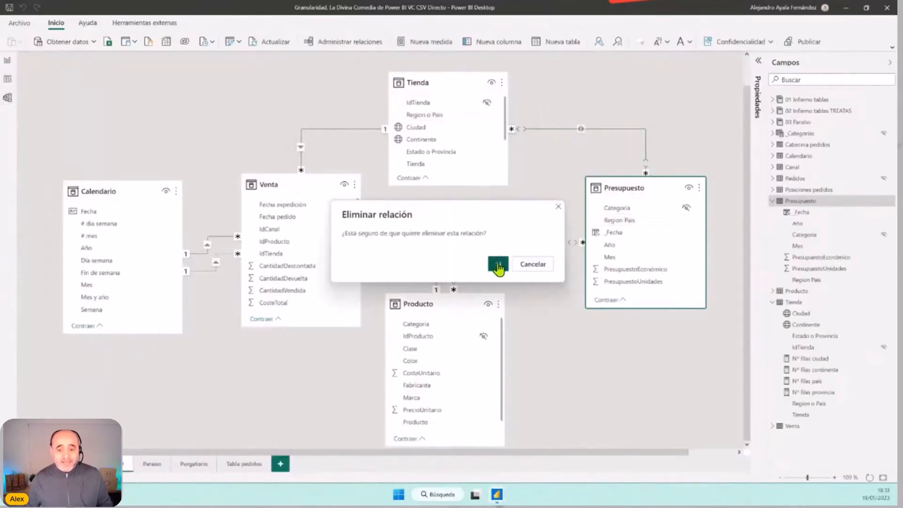
click(499, 259)
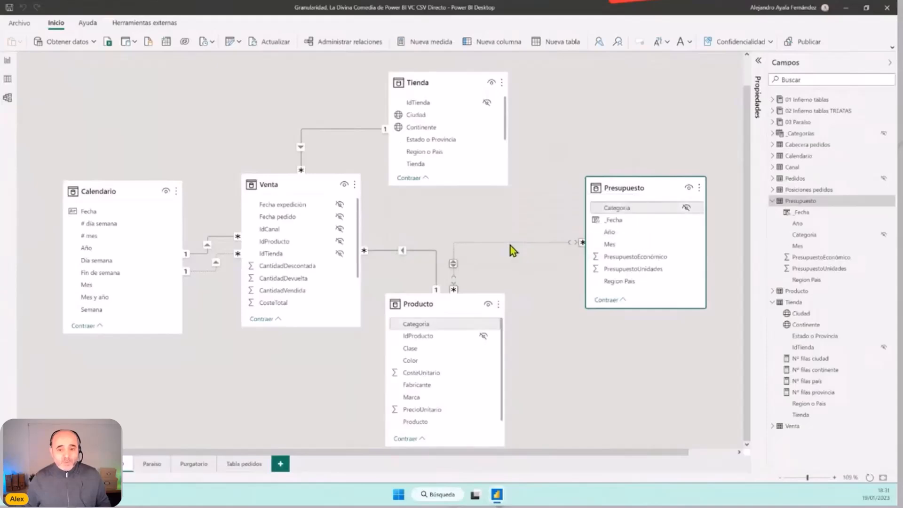
right_click(509, 244)
click(519, 251)
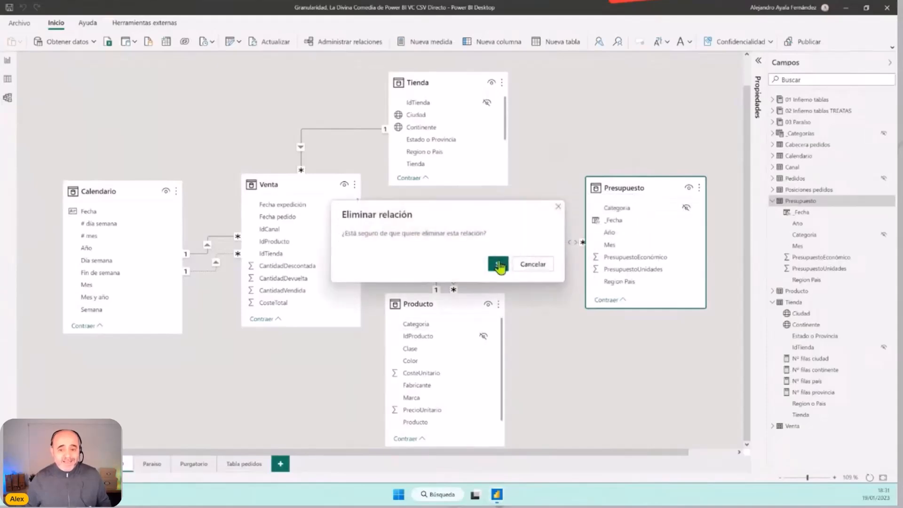
click(499, 262)
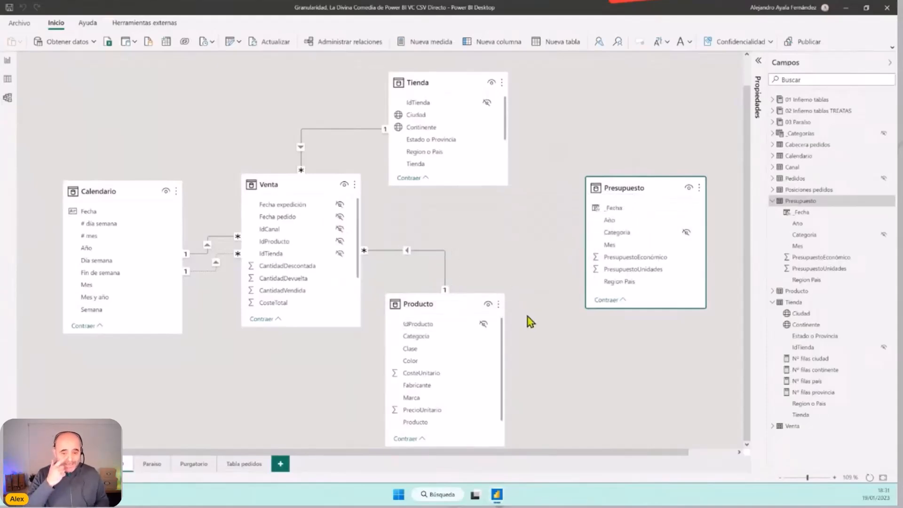
Sketch two bridge-table boxes over the model with lines linking Tienda and Producto to Presupuesto, and clear the drawing.
key(ctrl+2)
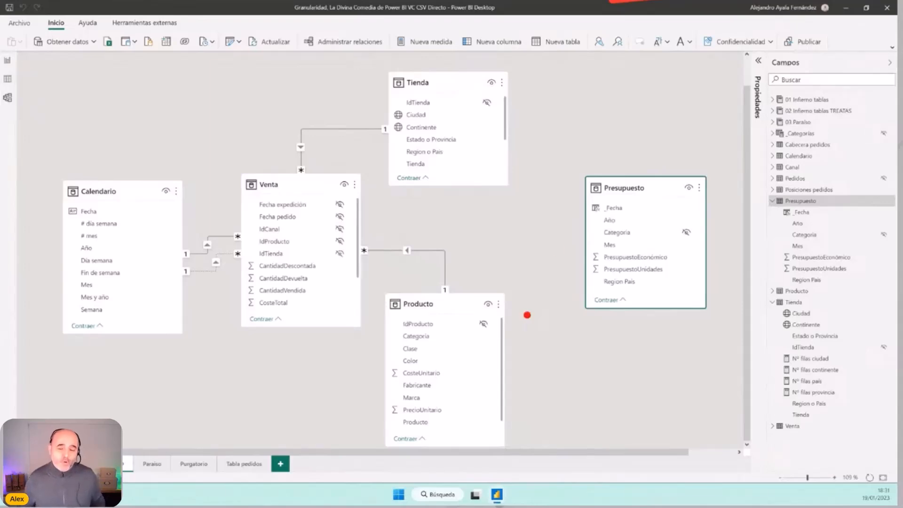
drag(557, 95, 617, 143)
drag(557, 344, 612, 405)
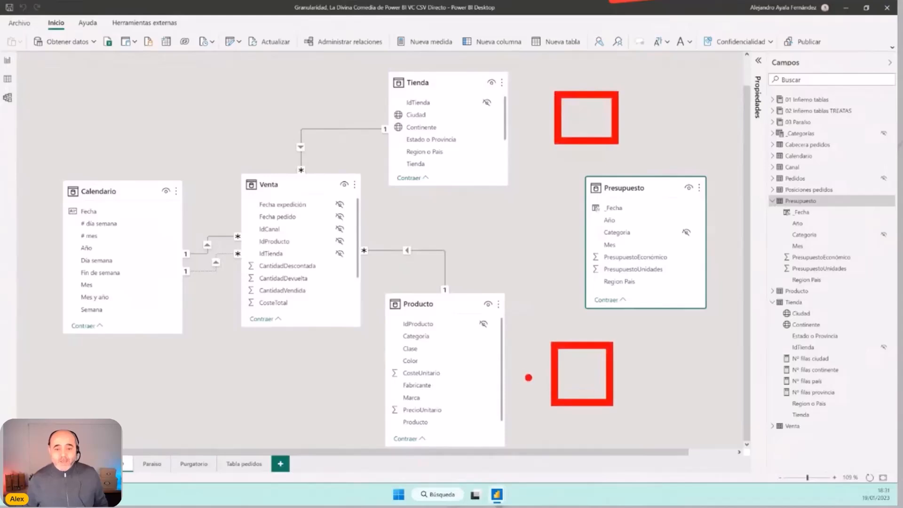
mouse_move(501, 380)
mouse_down()
mouse_move(572, 376)
mouse_move(630, 343)
mouse_move(640, 307)
mouse_up()
mouse_move(630, 186)
mouse_down()
mouse_move(634, 134)
mouse_move(543, 123)
mouse_move(471, 133)
mouse_up()
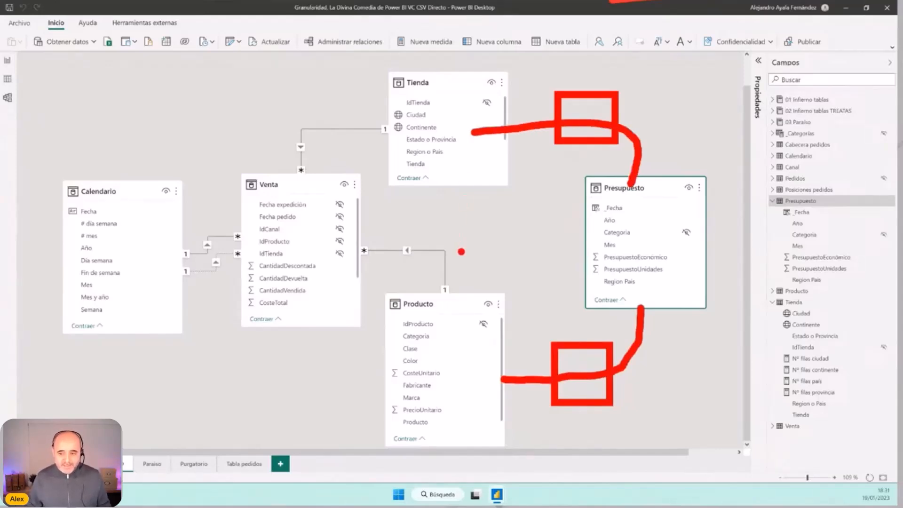
key(Escape)
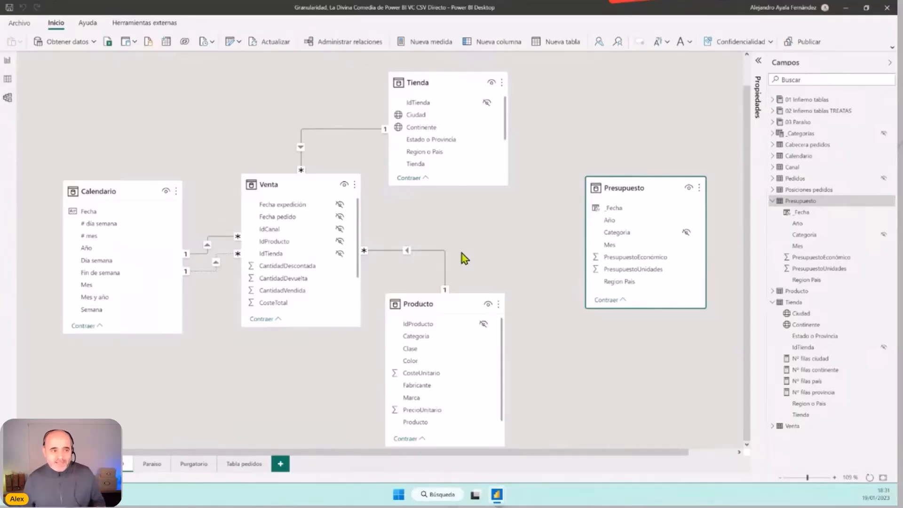
Go to the Infierno - tablas (PQ) report page and open the Power Query editor in a maximized window.
click(8, 61)
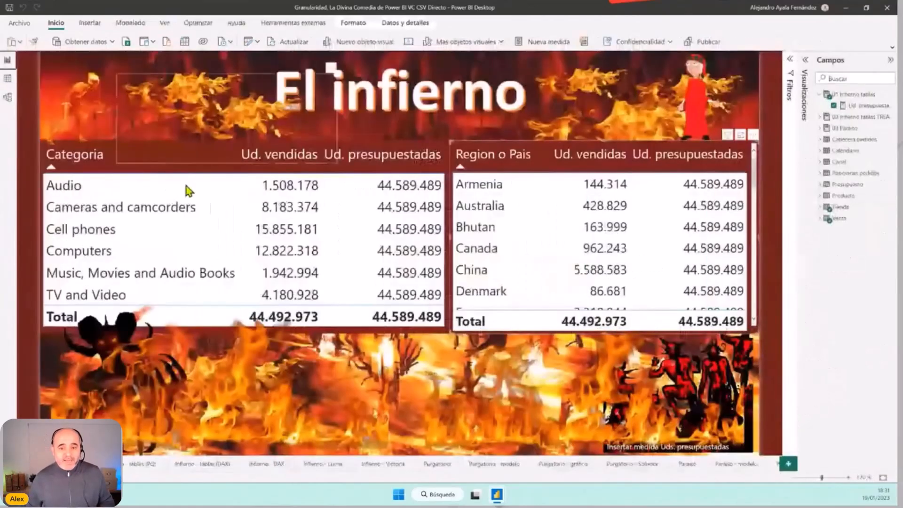
click(136, 465)
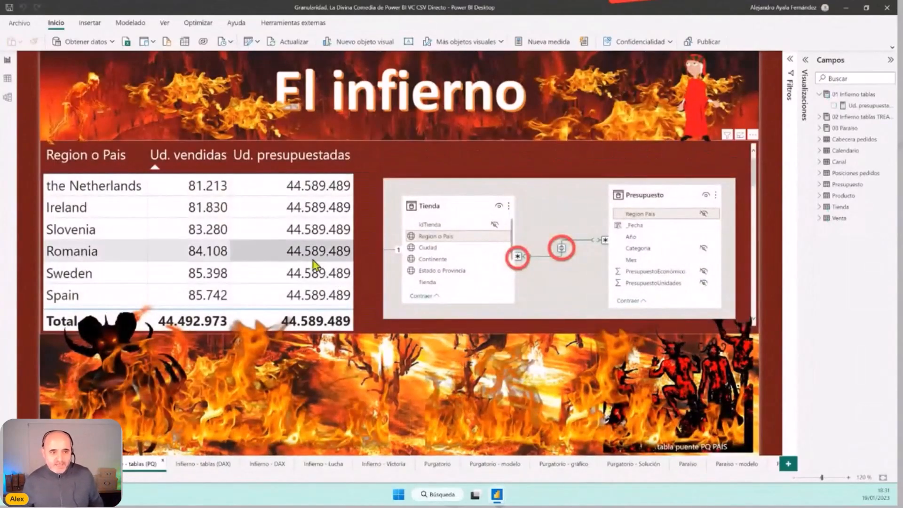
click(247, 42)
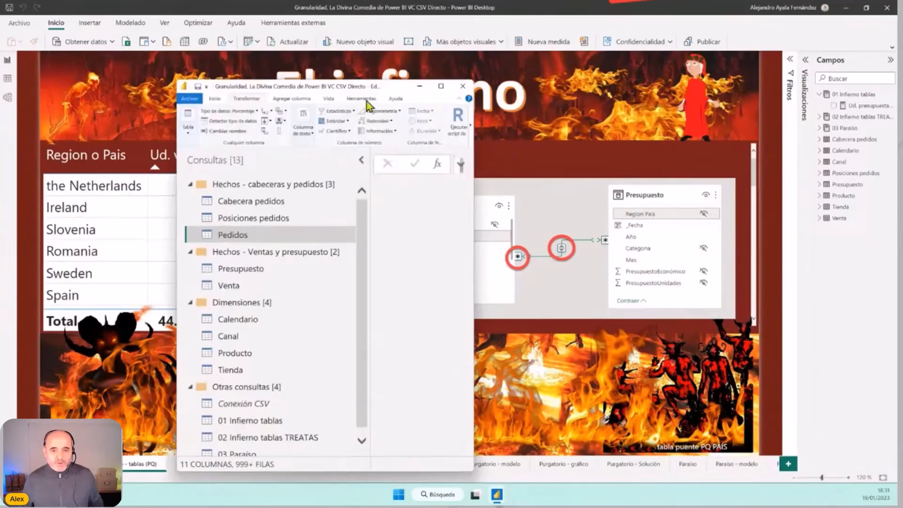
click(439, 86)
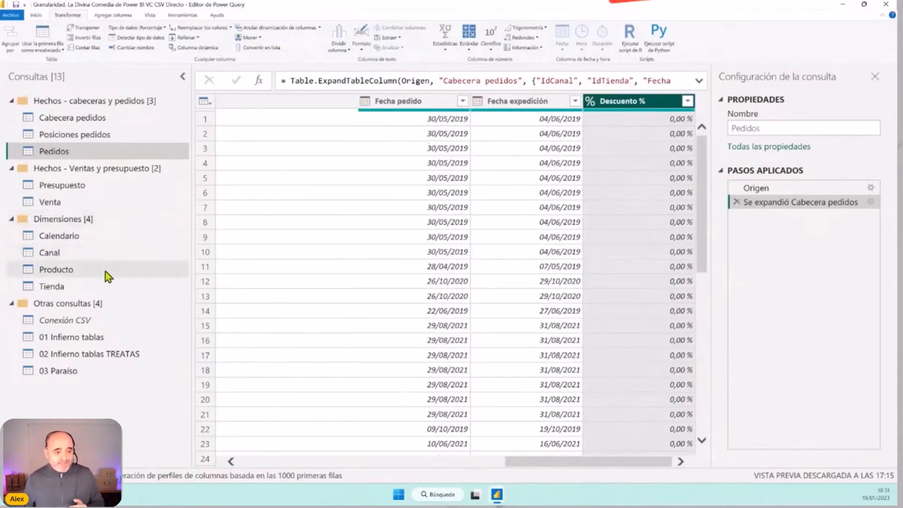
Examine the Region o Pais column of the Tienda query.
click(80, 287)
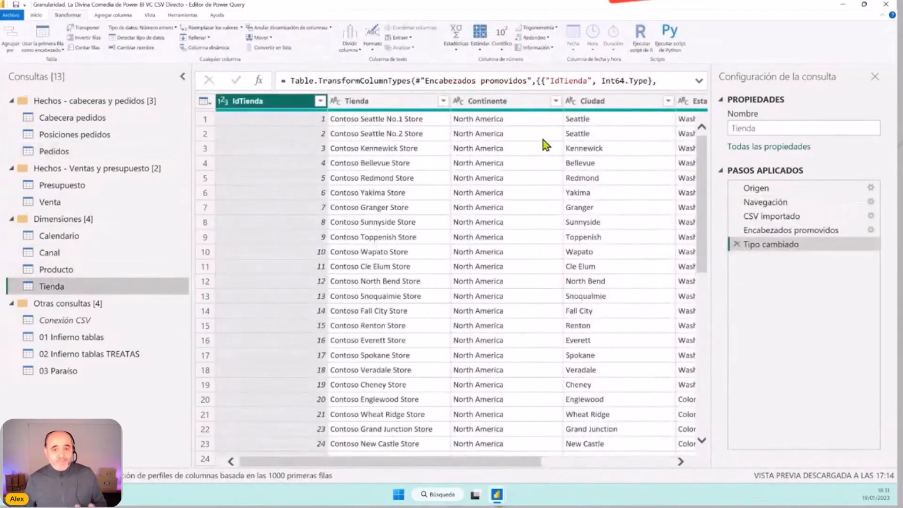
drag(383, 460, 523, 464)
click(643, 110)
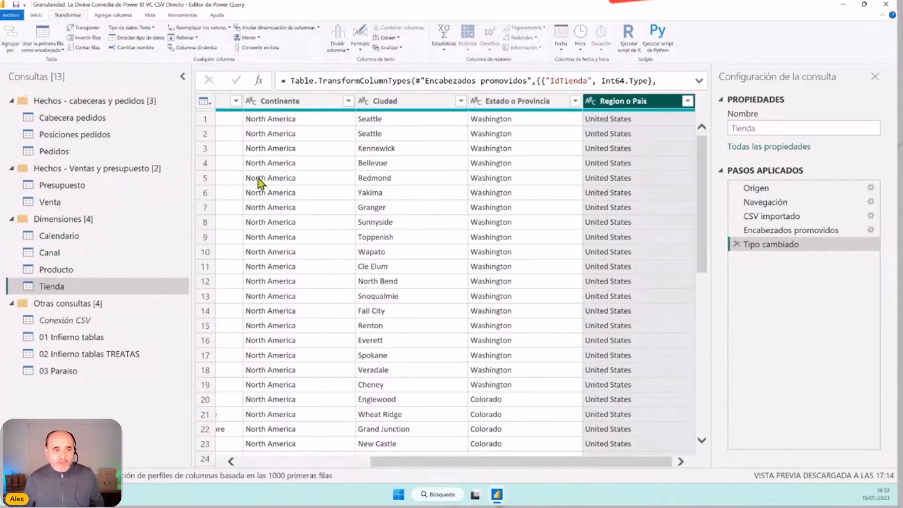
Append the Tienda and Presupuesto tables, in that order, as a new query.
click(41, 16)
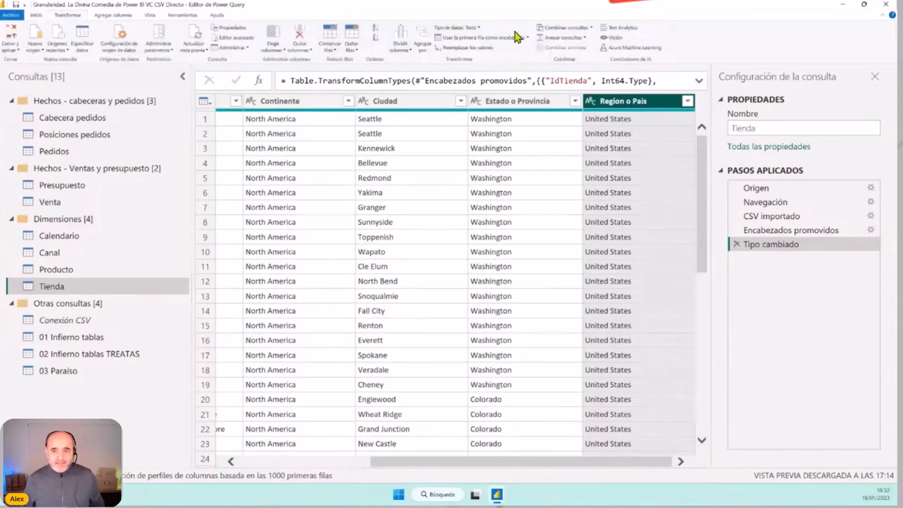
click(586, 38)
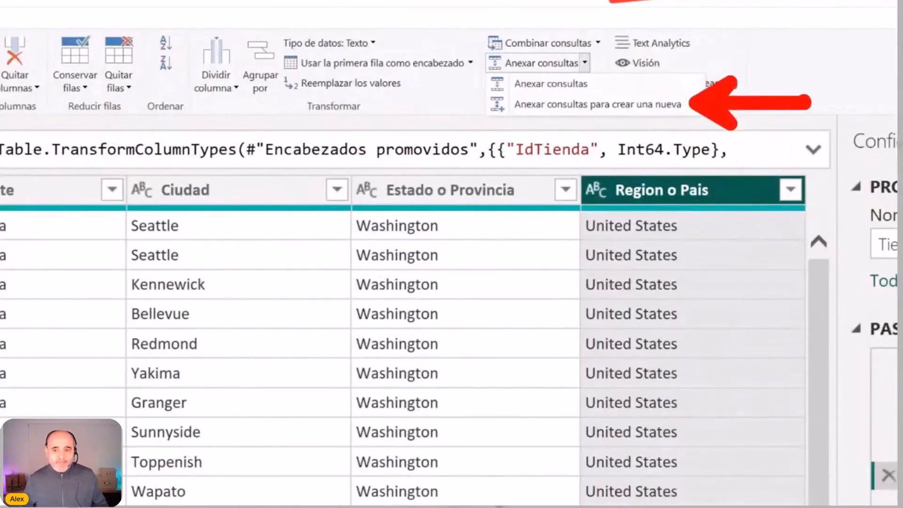
key(Escape)
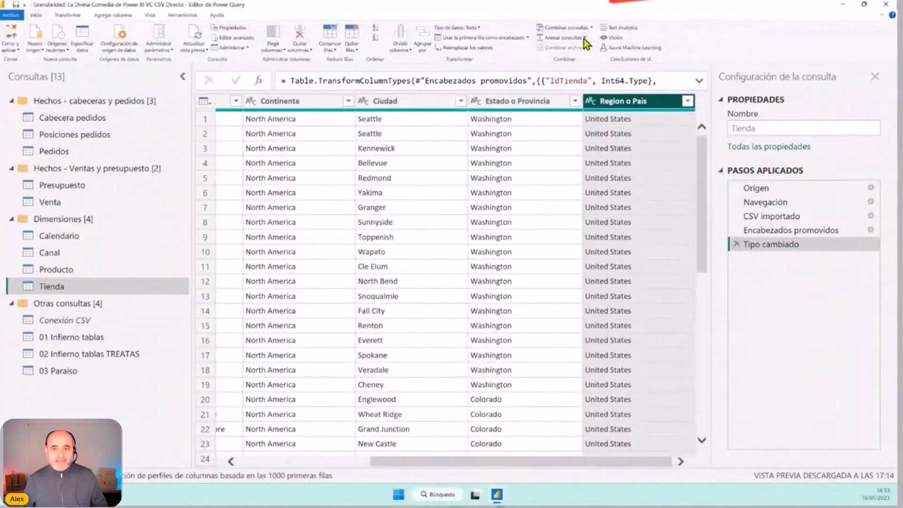
click(585, 39)
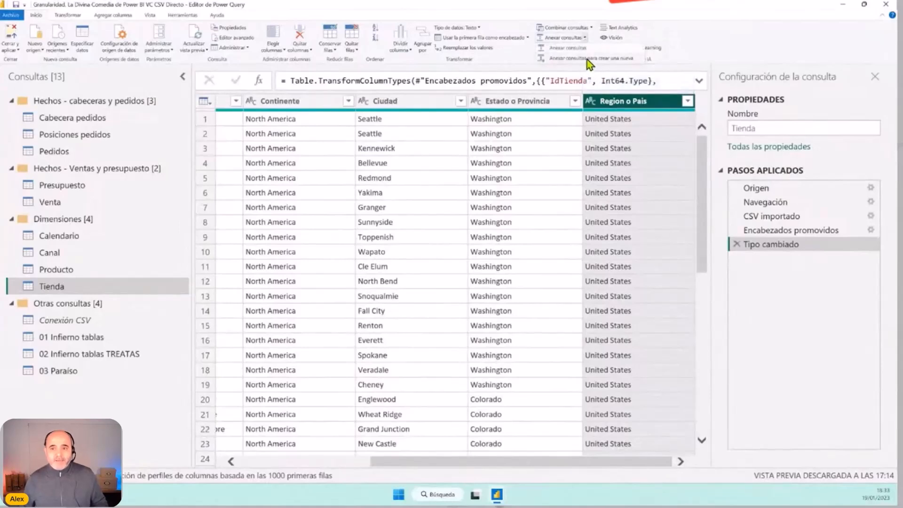
click(587, 58)
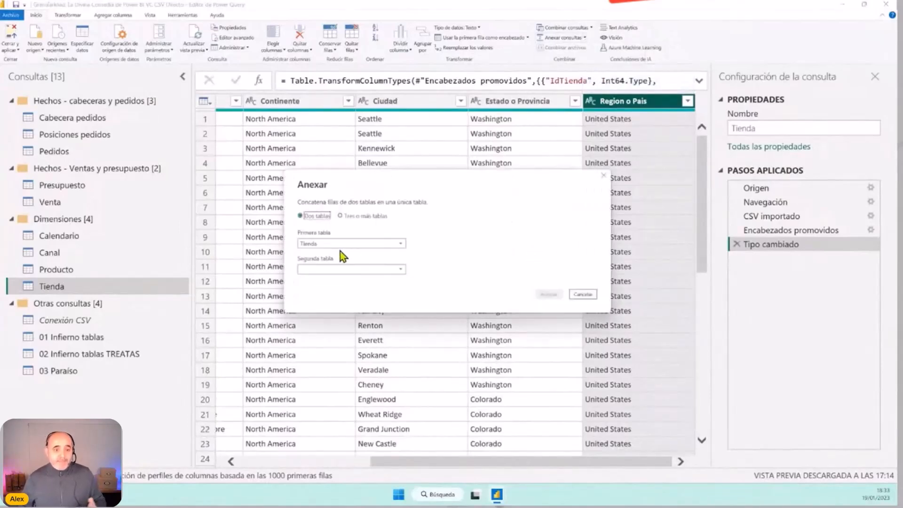
click(323, 270)
click(317, 308)
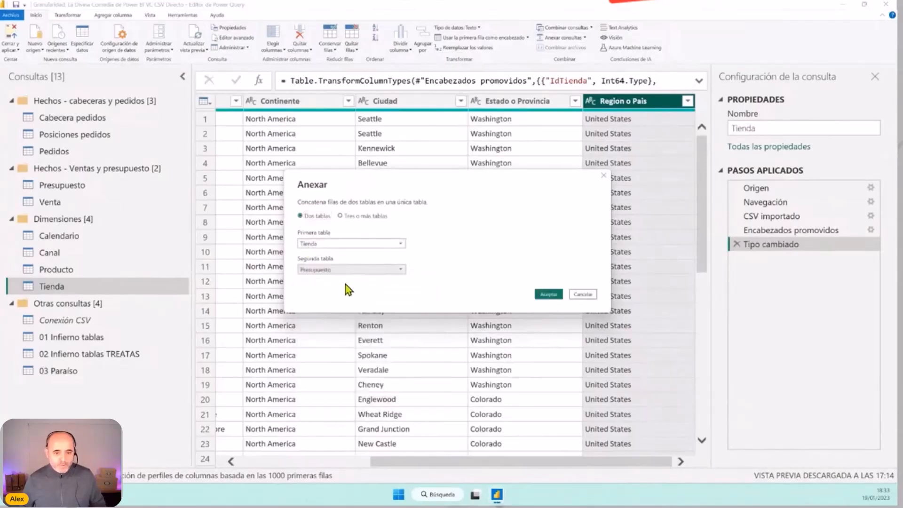
click(549, 295)
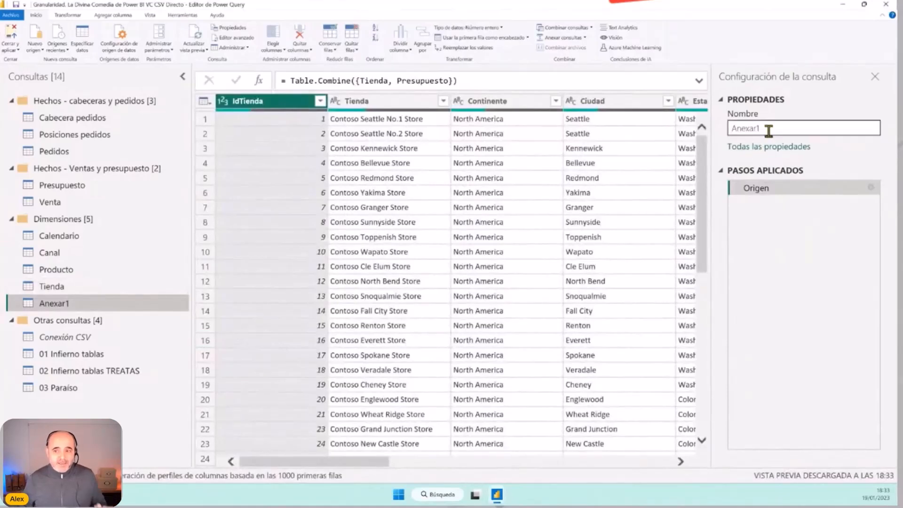
Rename the new appended query as Países.
drag(768, 128, 729, 129)
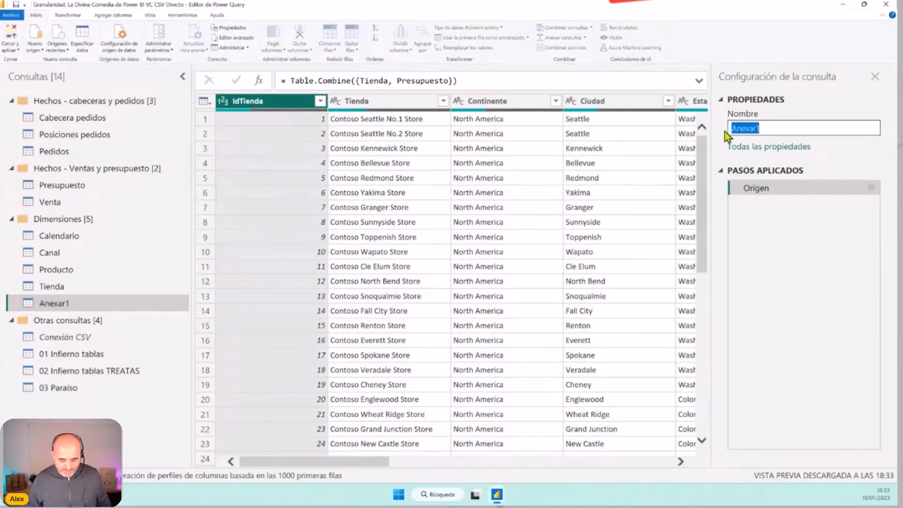
text(Pa)
text(ises)
key(Return)
Compare the Region o Pais and Region Pais columns in the Países query.
drag(340, 462, 439, 462)
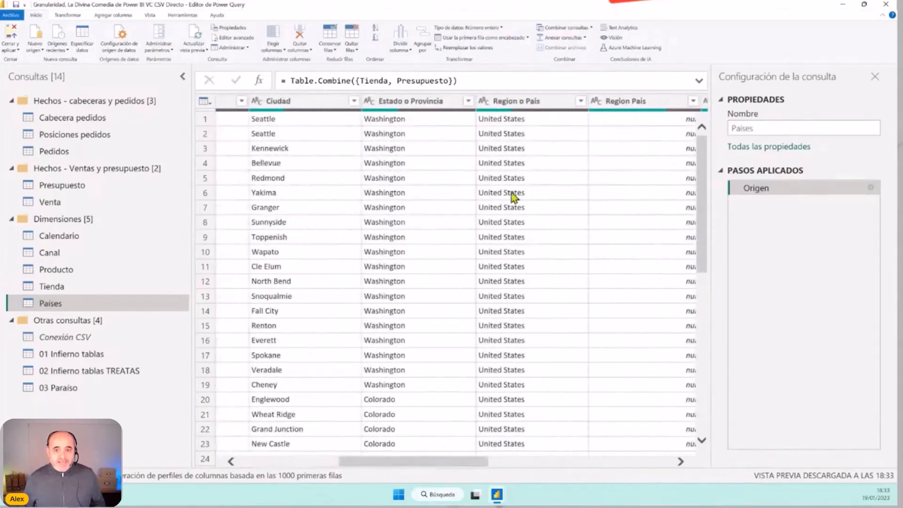
click(524, 103)
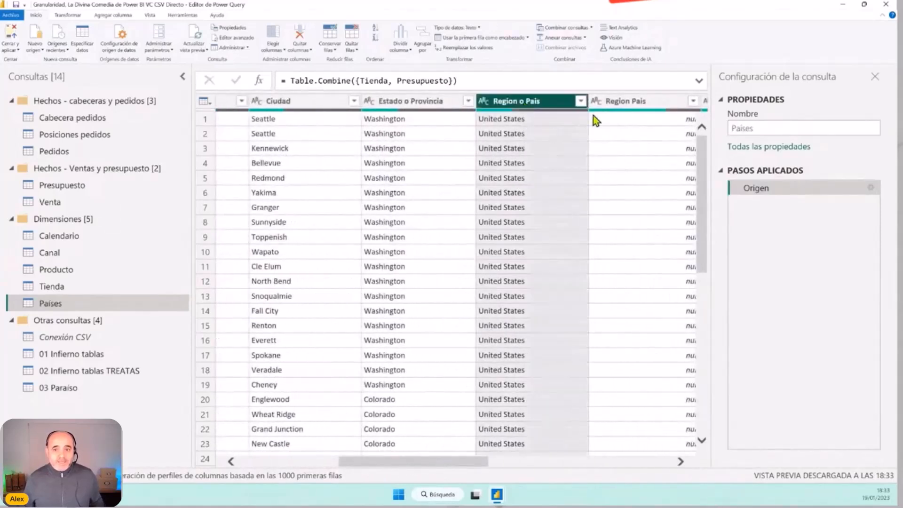
click(621, 104)
click(559, 106)
click(616, 104)
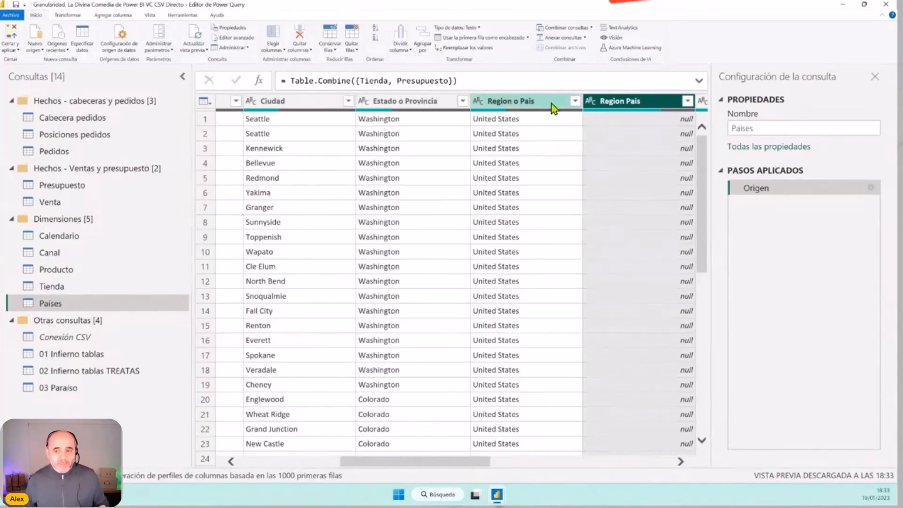
double_click(623, 102)
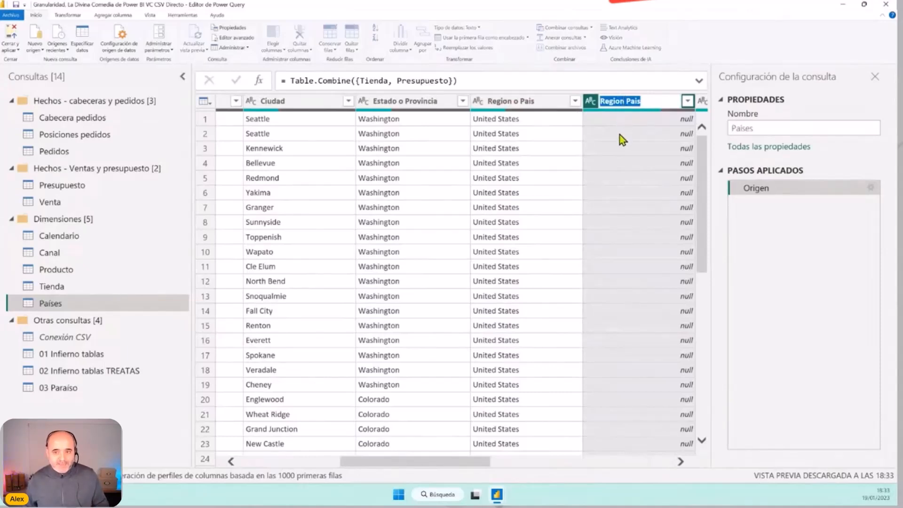
key(Return)
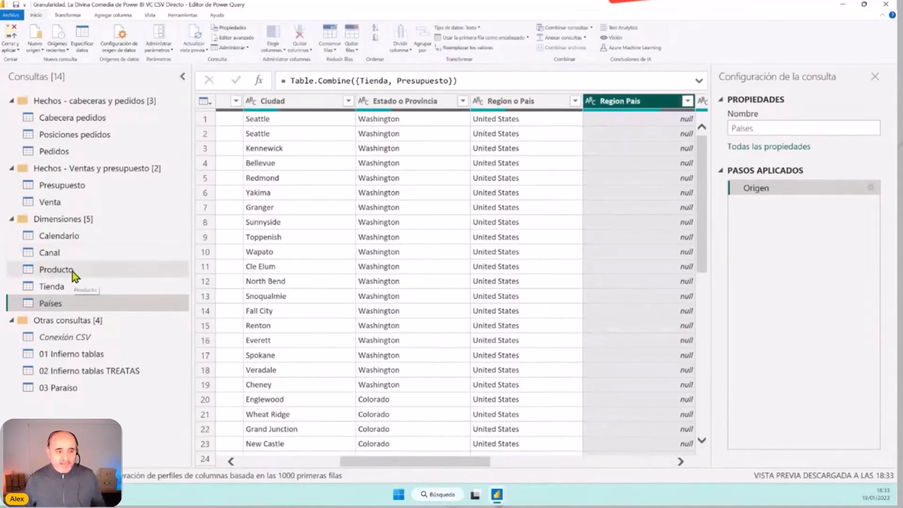
Rename the Region o Pais column of the Tienda query as Region Pais.
click(63, 287)
drag(365, 456, 566, 463)
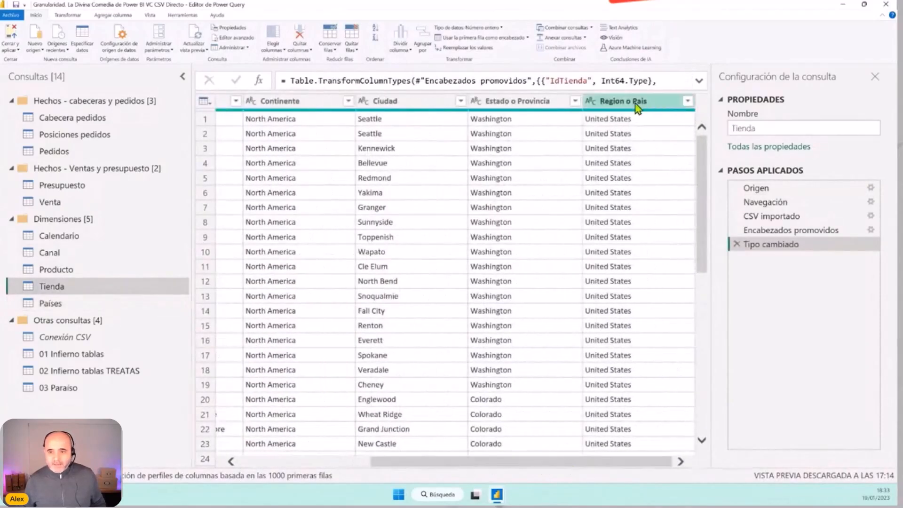
double_click(635, 102)
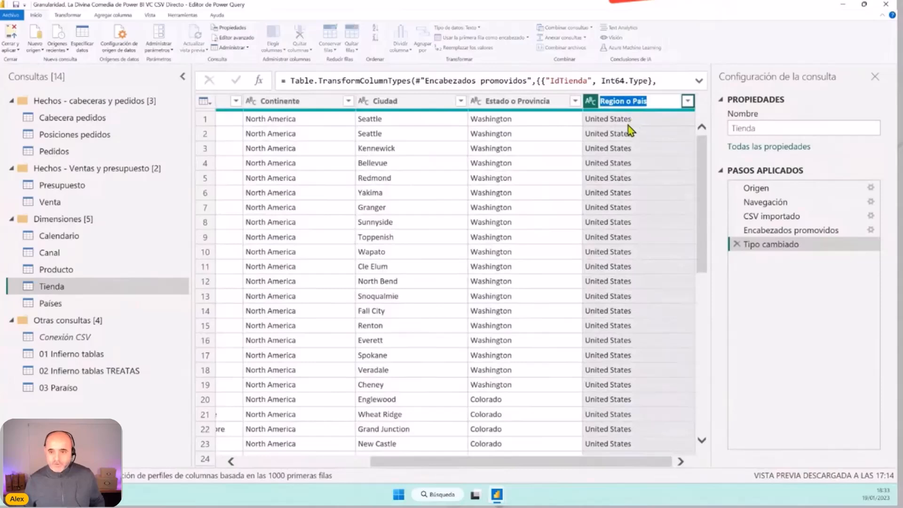
text(Region Pais)
key(Return)
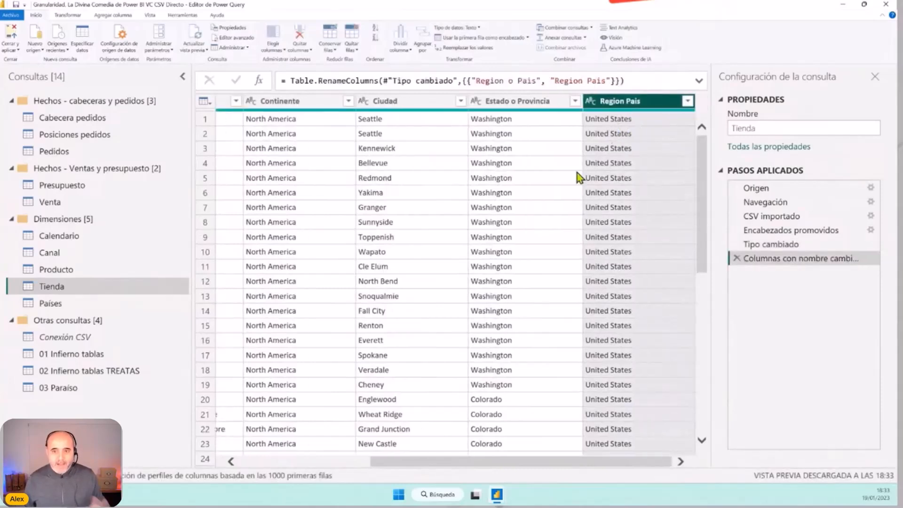
Keep only the Region Pais column in the Países query by removing all other columns.
click(63, 305)
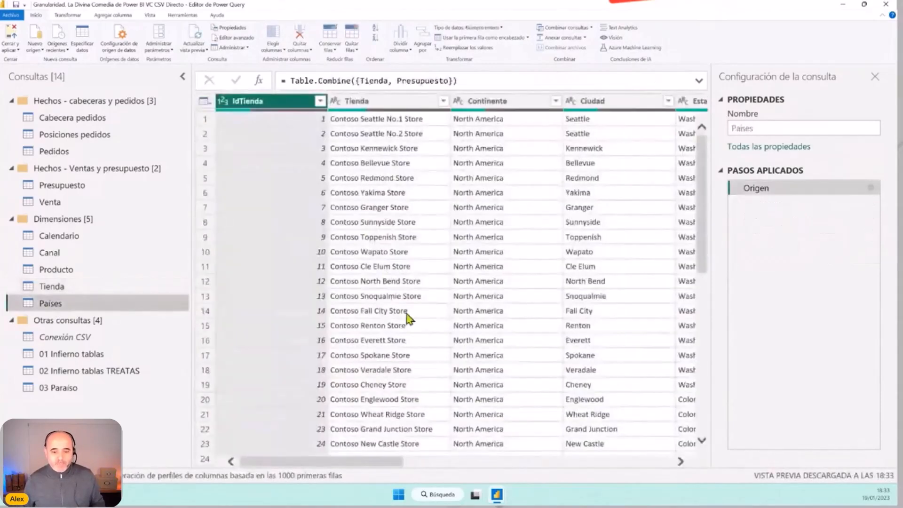
drag(326, 465, 482, 463)
click(379, 102)
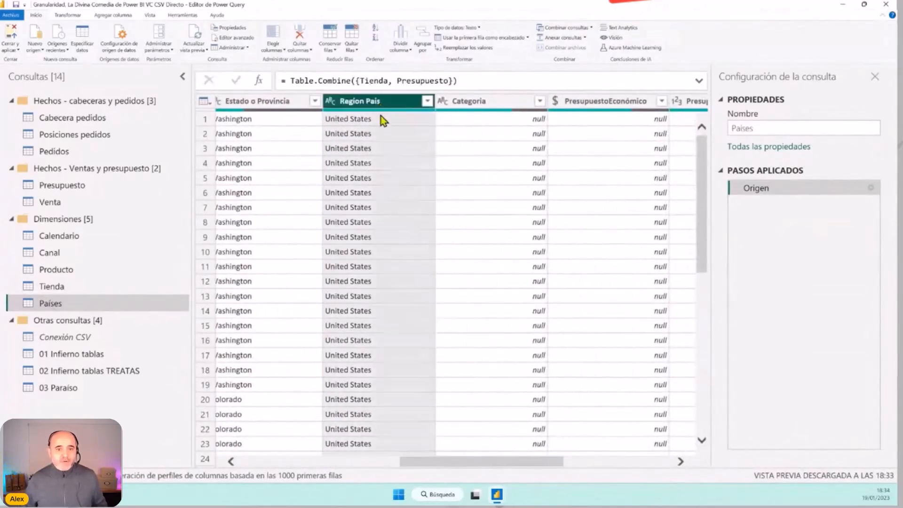
right_click(382, 100)
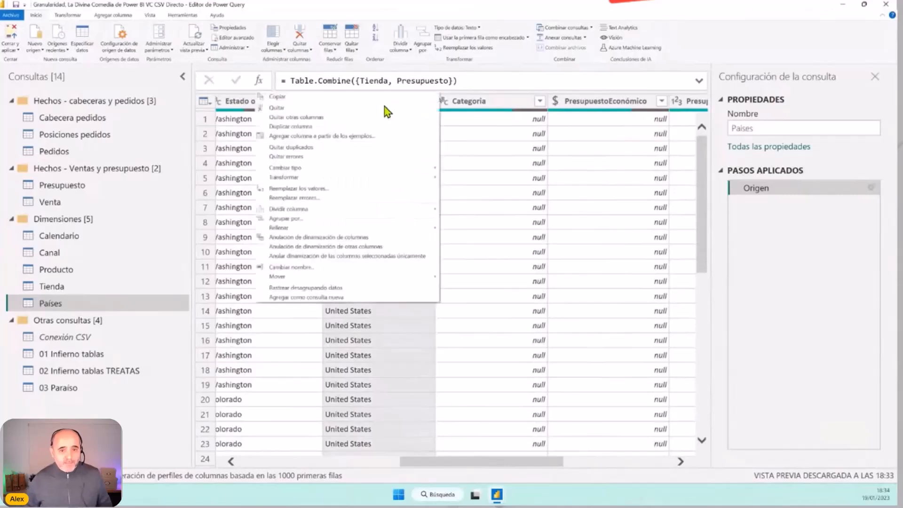
click(337, 117)
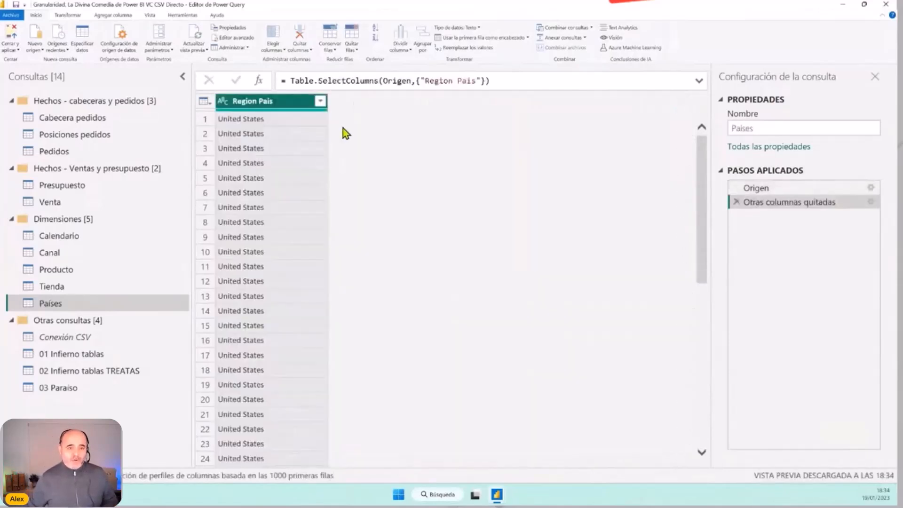
Remove the duplicate rows from the Países query and check the remaining list of countries.
click(210, 105)
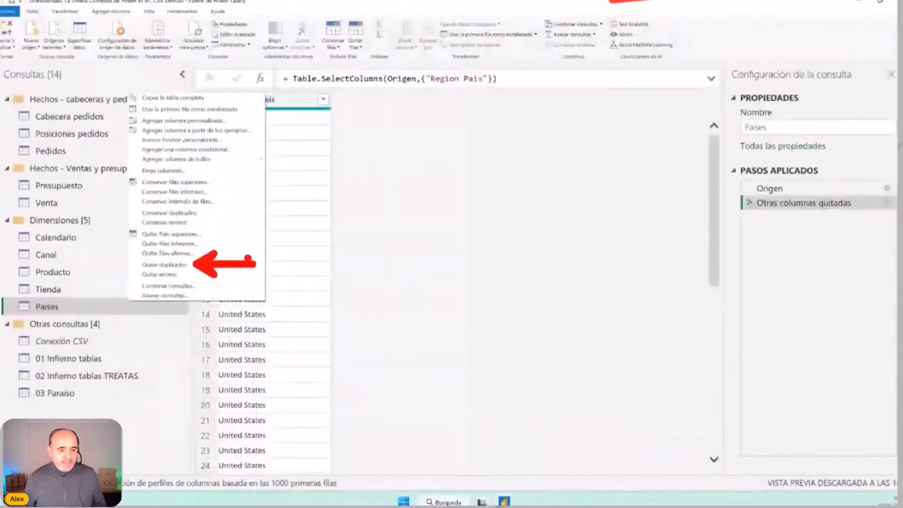
click(202, 242)
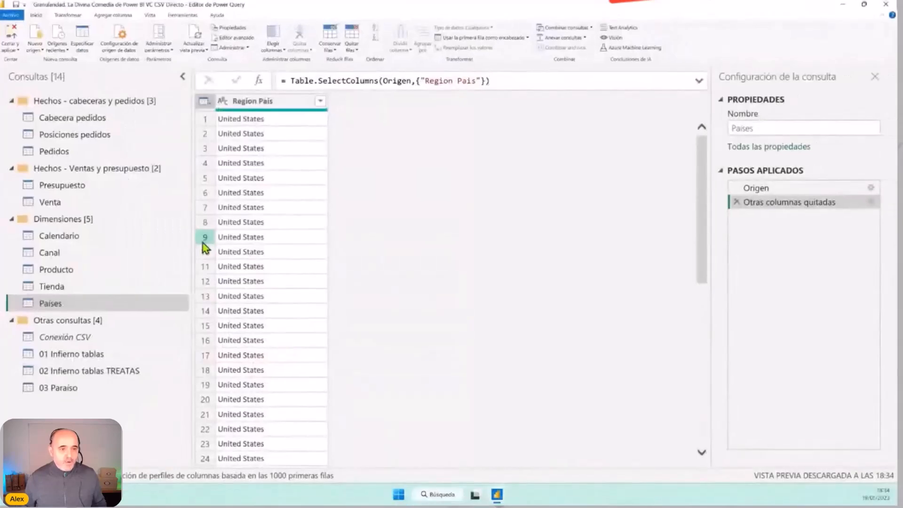
click(210, 101)
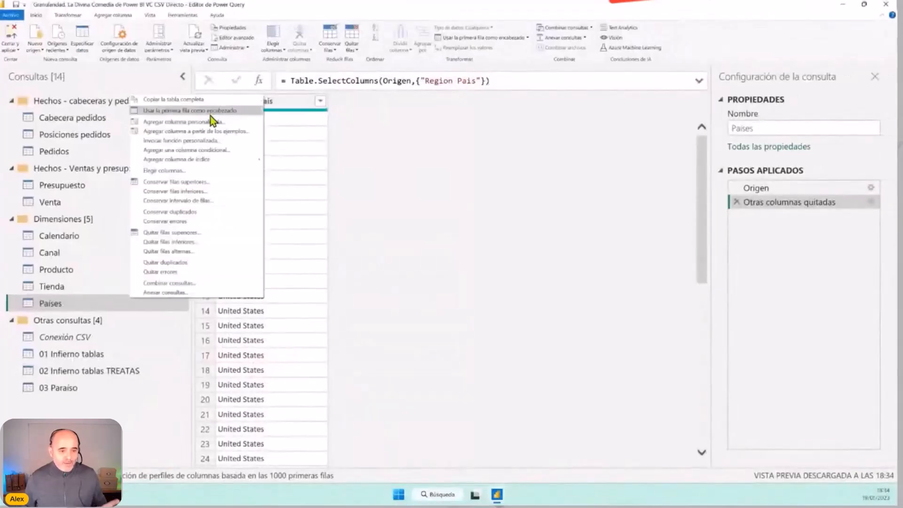
click(177, 263)
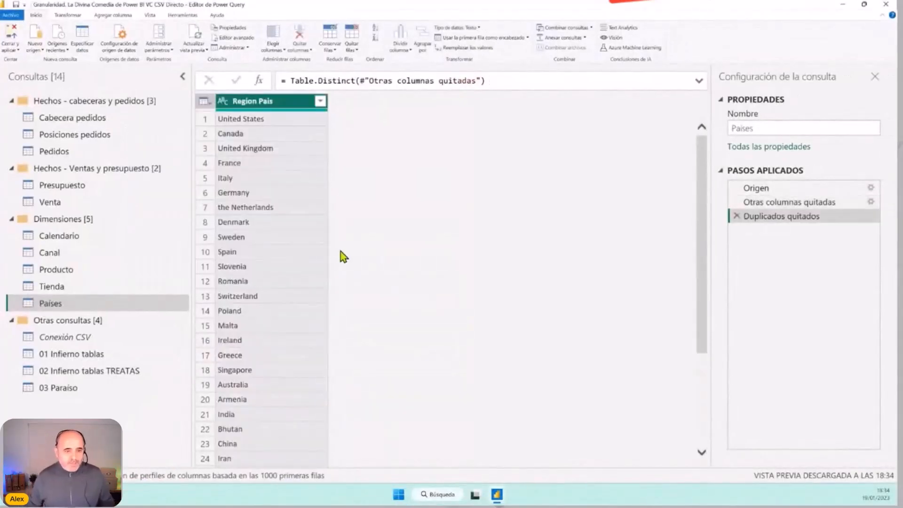
scroll(338, 246, down, 1)
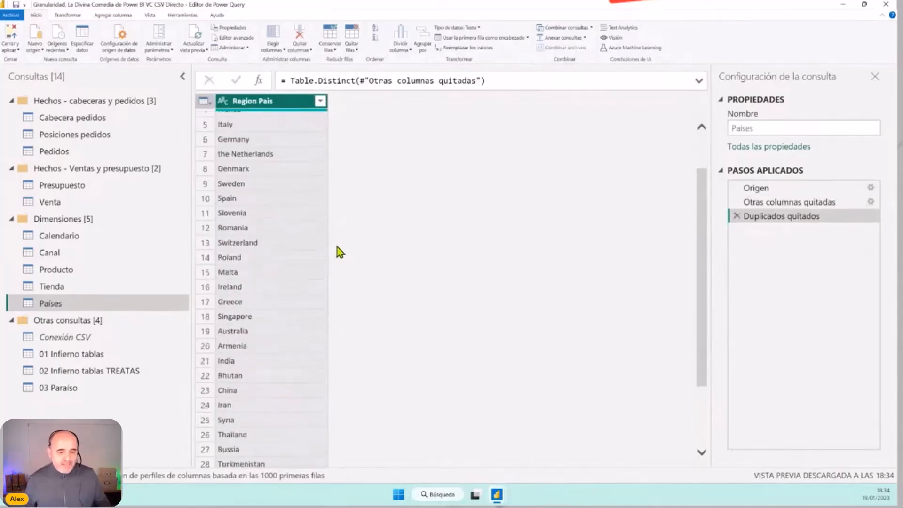
scroll(339, 252, up, 1)
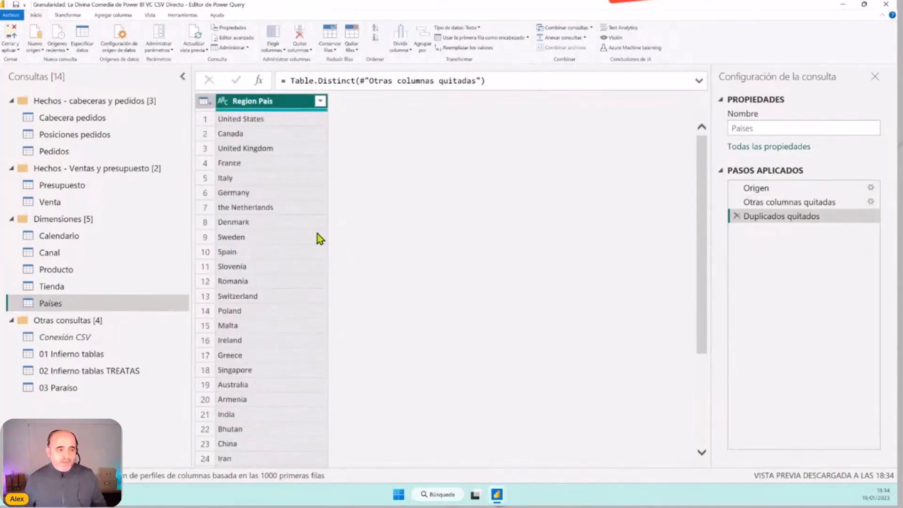
Apply the query changes and add the Países table to the model diagram above Presupuesto.
click(18, 34)
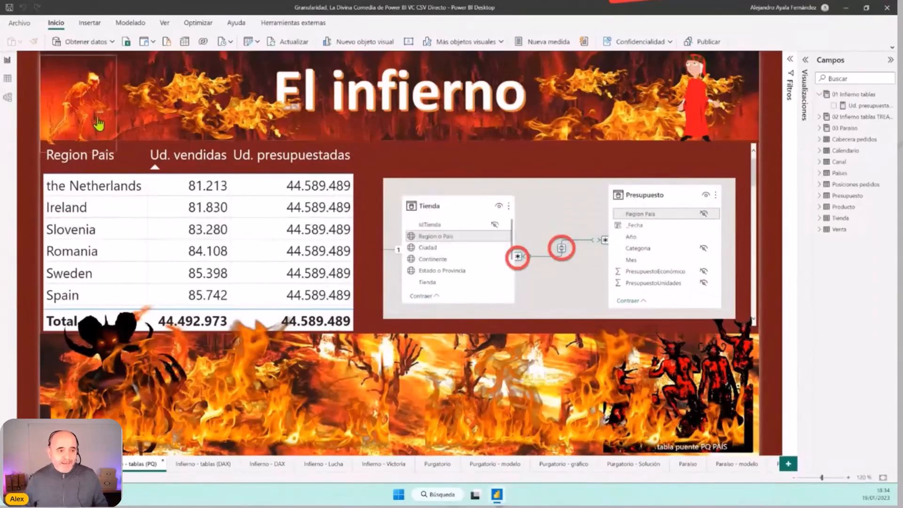
click(7, 98)
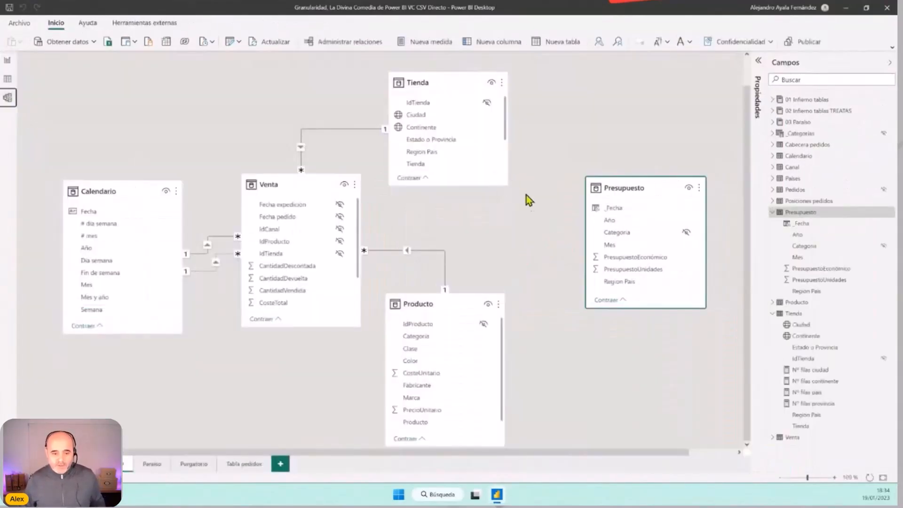
drag(798, 183, 616, 94)
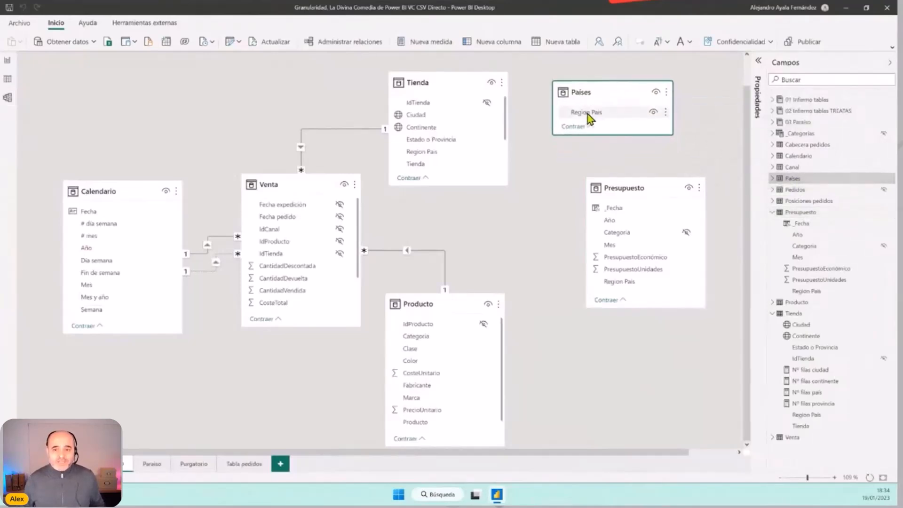
Relate Países to Presupuesto and Tienda through Region Pais, and hide the Países table from the report view.
drag(591, 112, 619, 283)
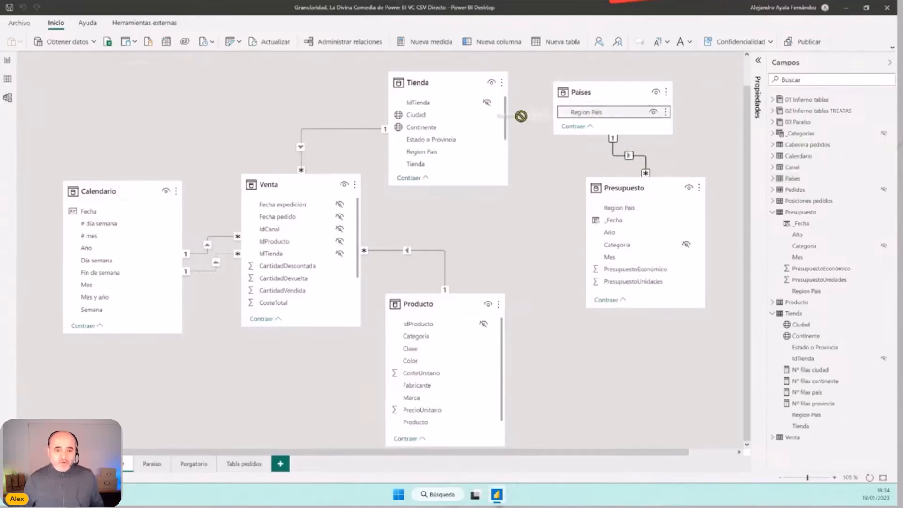
drag(450, 152, 586, 112)
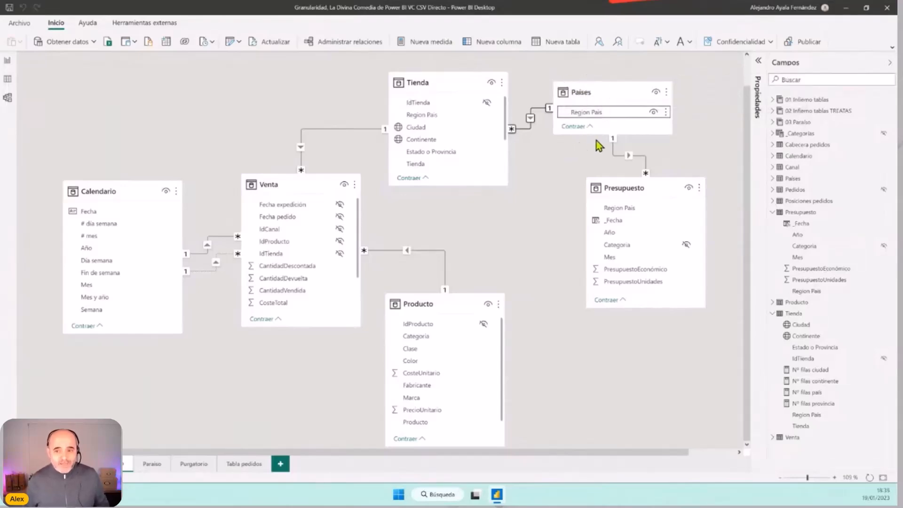
click(656, 93)
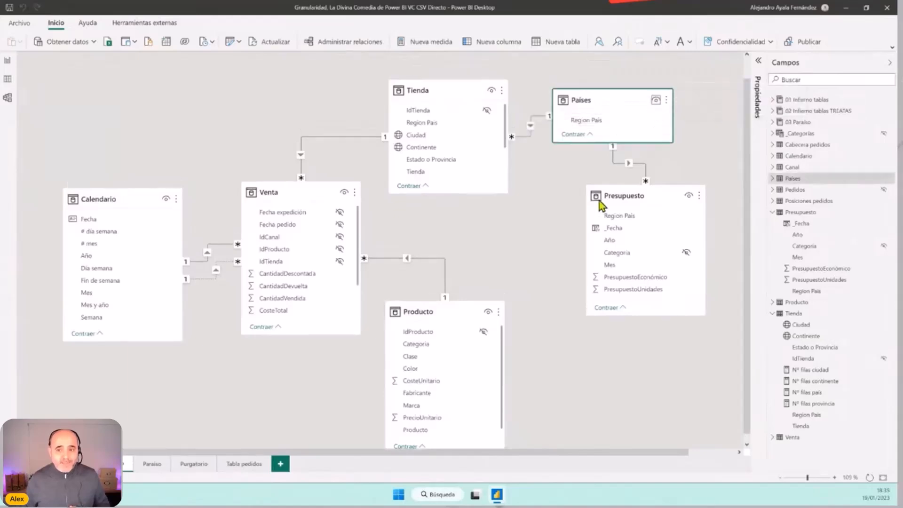
drag(625, 100, 646, 101)
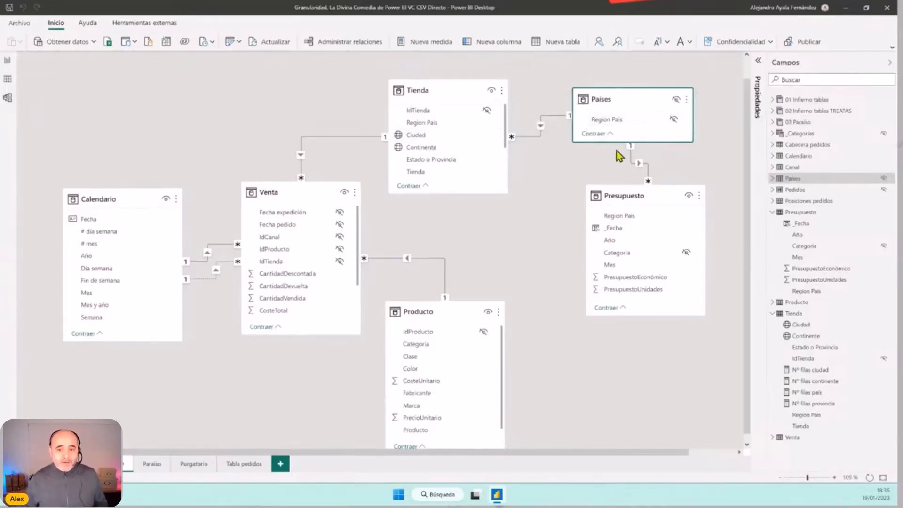
Set the cross-filter direction of the relationship between Tienda and Países to Ambas.
double_click(546, 117)
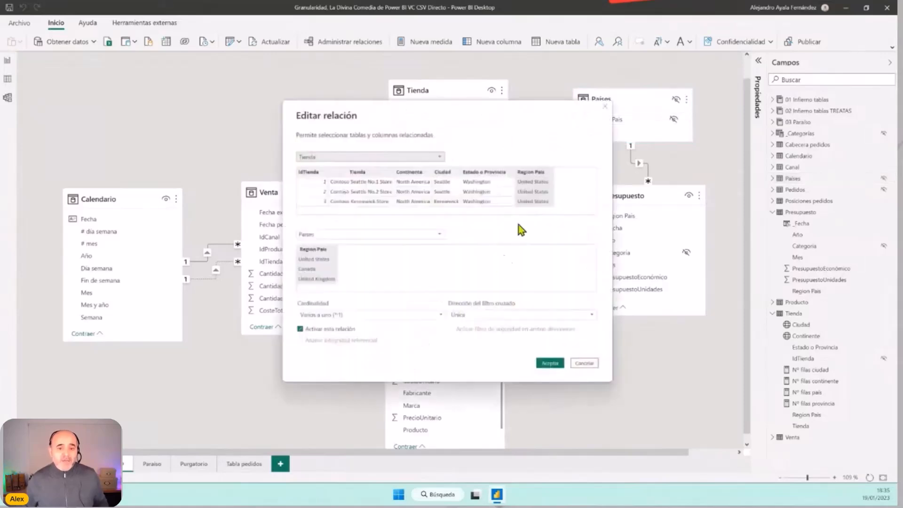
click(457, 315)
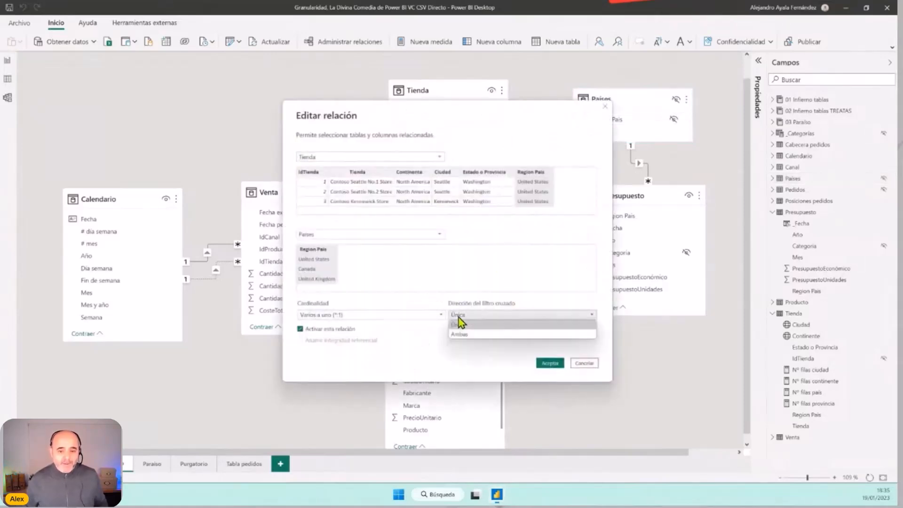
click(464, 334)
click(549, 363)
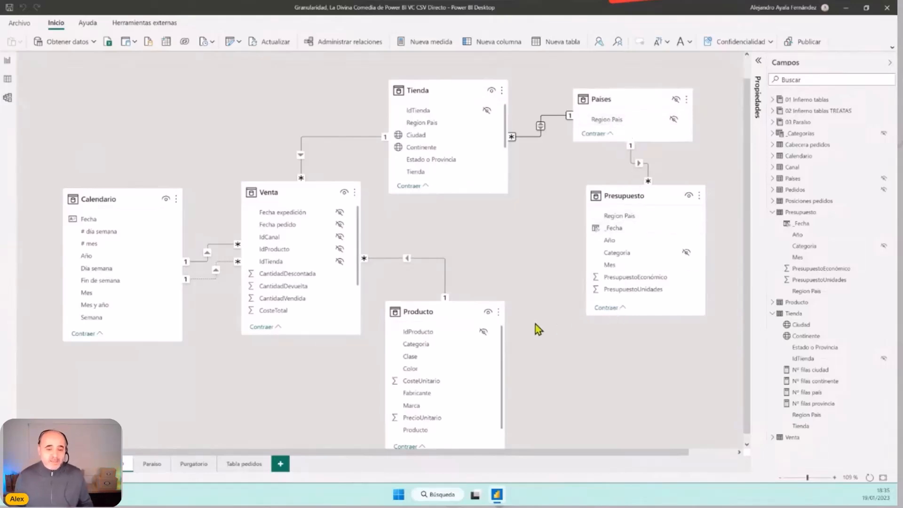
Return to the report, review the Infierno table pages, and follow the image link on the Infierno - DAX page.
click(8, 60)
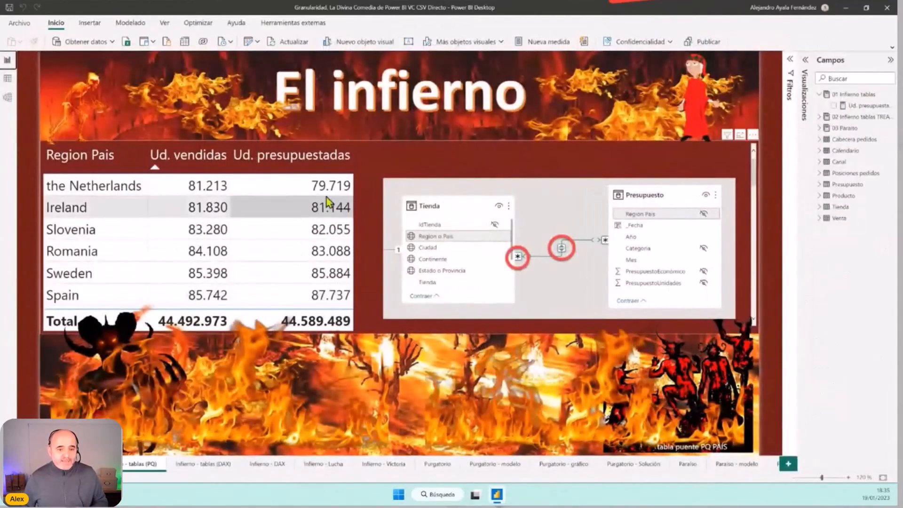
click(191, 463)
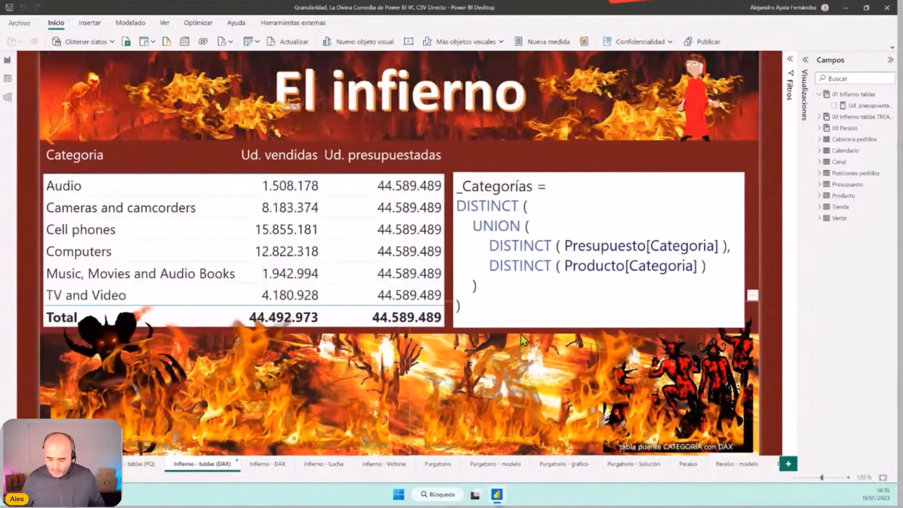
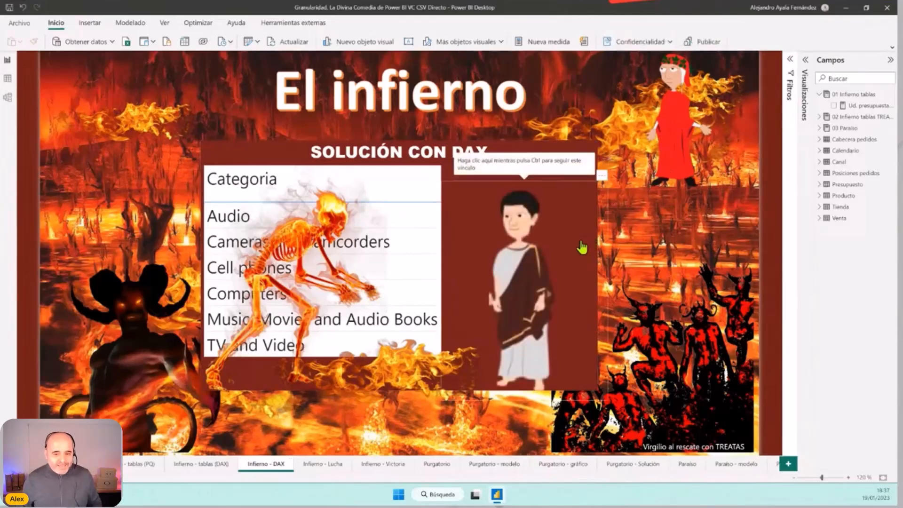
ctrl+click(525, 271)
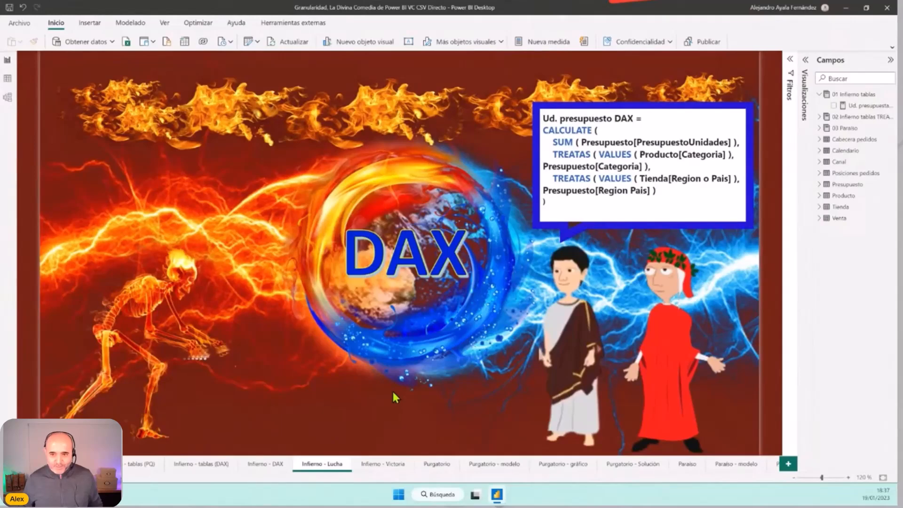
Examine the formula of the _Ud. presupuesto DAX measure, including its SUM expression and the TREATAS arguments for Categoria.
click(819, 117)
click(861, 128)
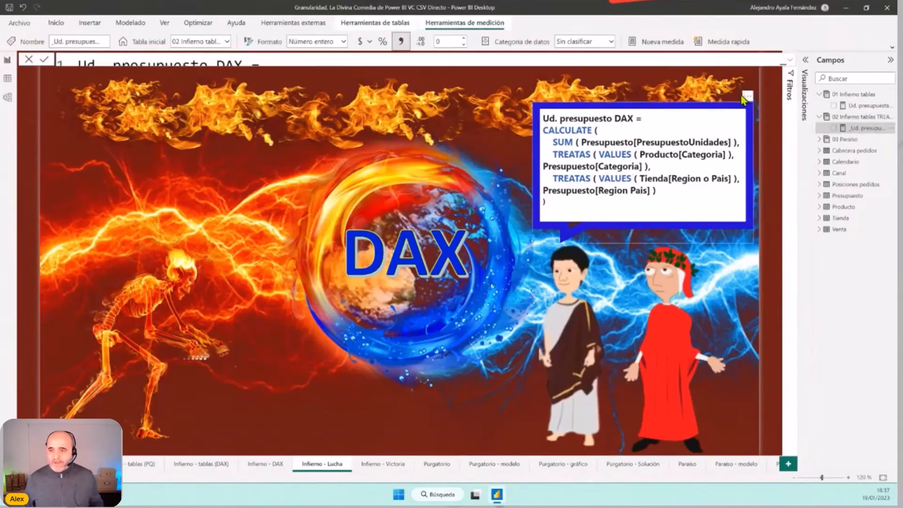
click(790, 60)
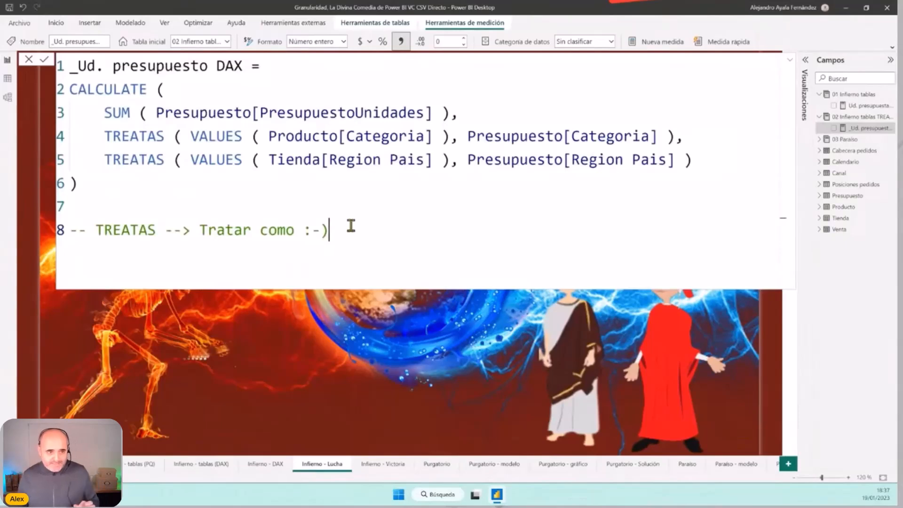
drag(102, 112, 443, 112)
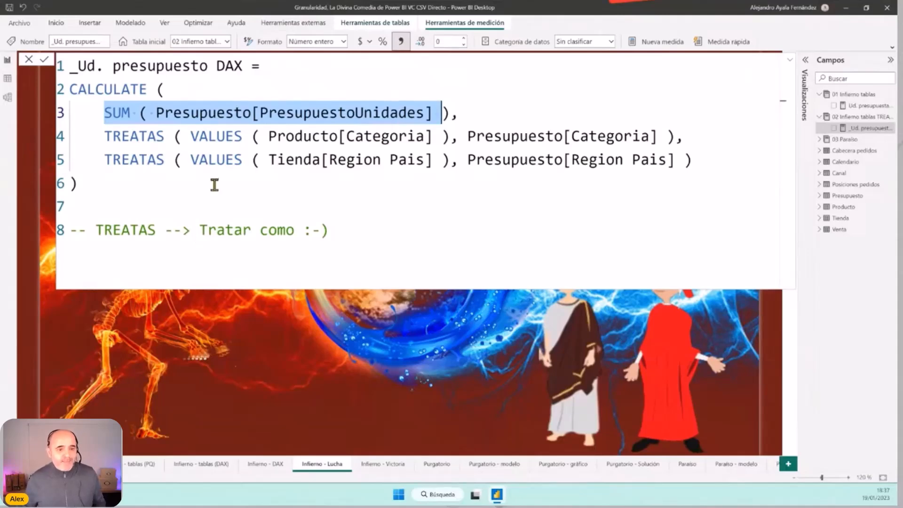
drag(433, 137, 190, 137)
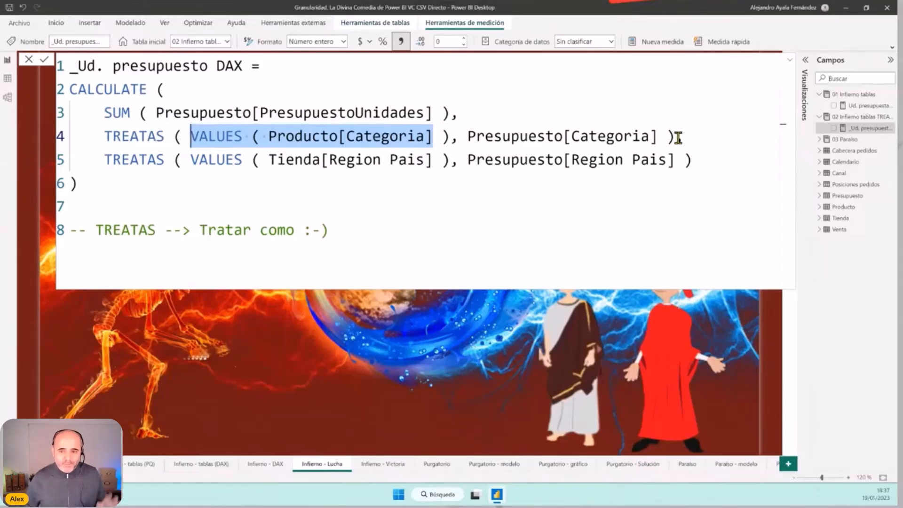
drag(665, 137, 469, 136)
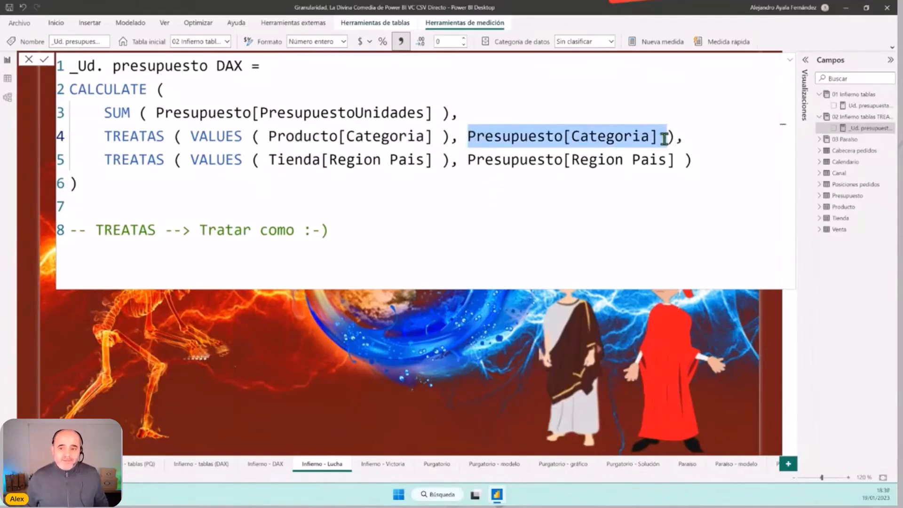
drag(675, 137, 105, 141)
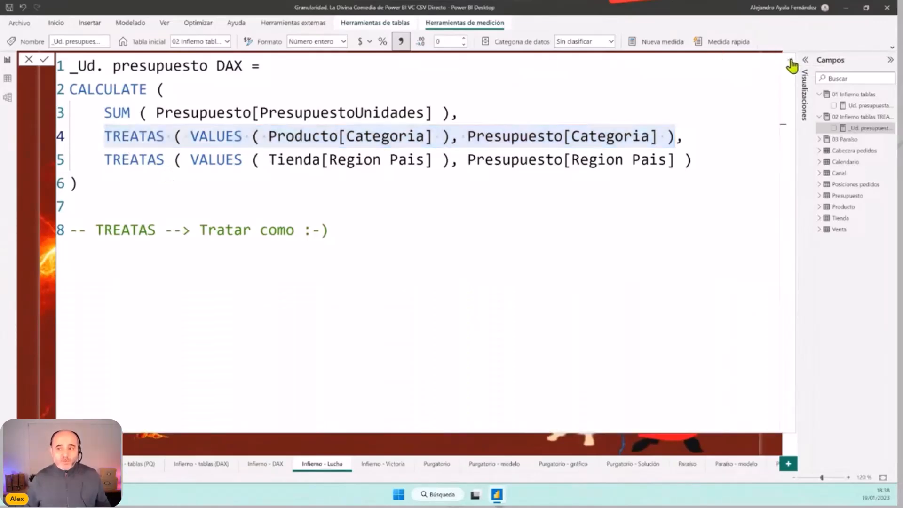
click(790, 60)
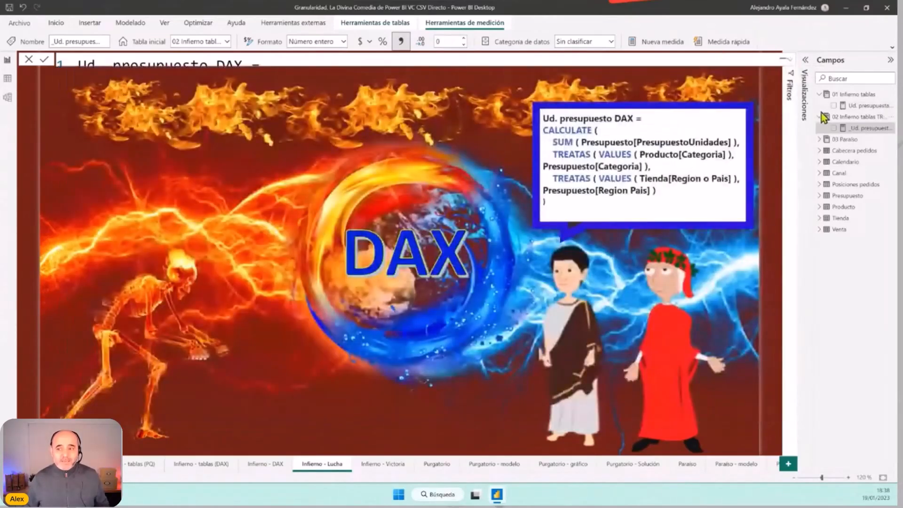
Reposition the Producto table in the model diagram and add the _Ud. presupuesto DAX measure to the table on the Infierno - Victoria page.
click(386, 463)
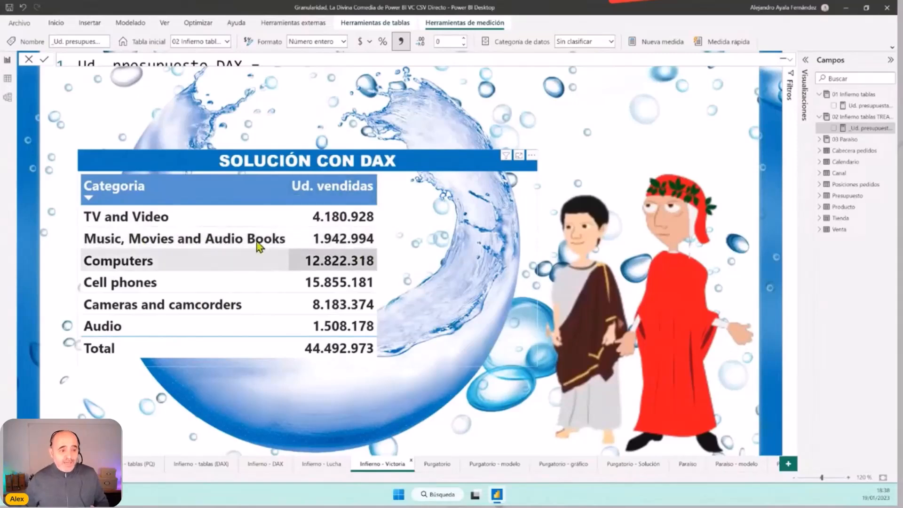
click(8, 98)
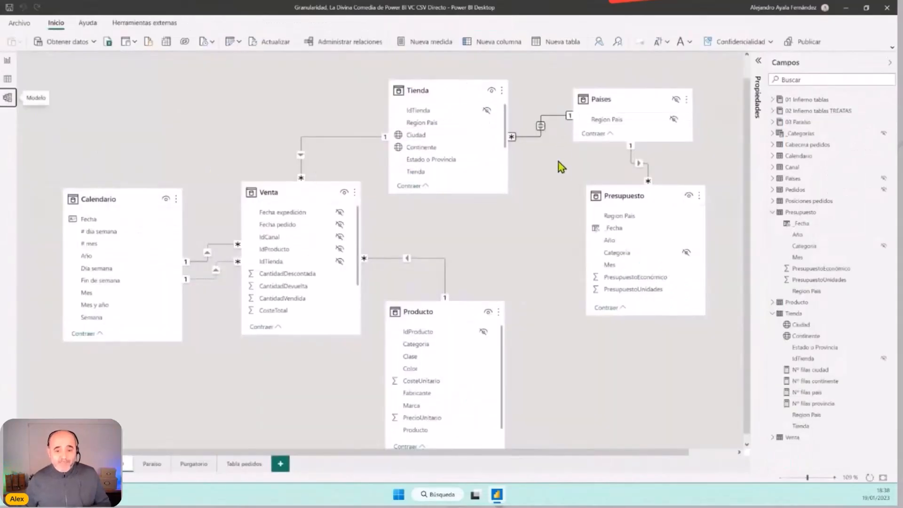
drag(461, 313, 481, 291)
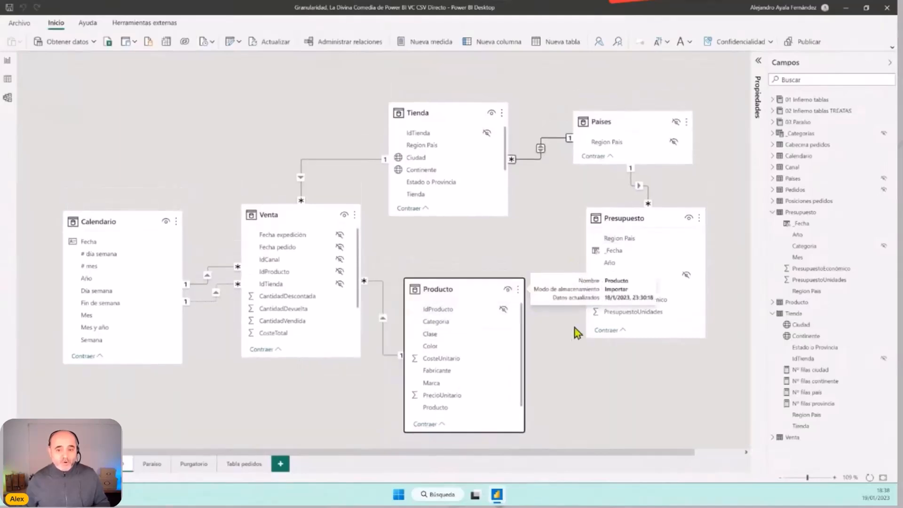
click(9, 59)
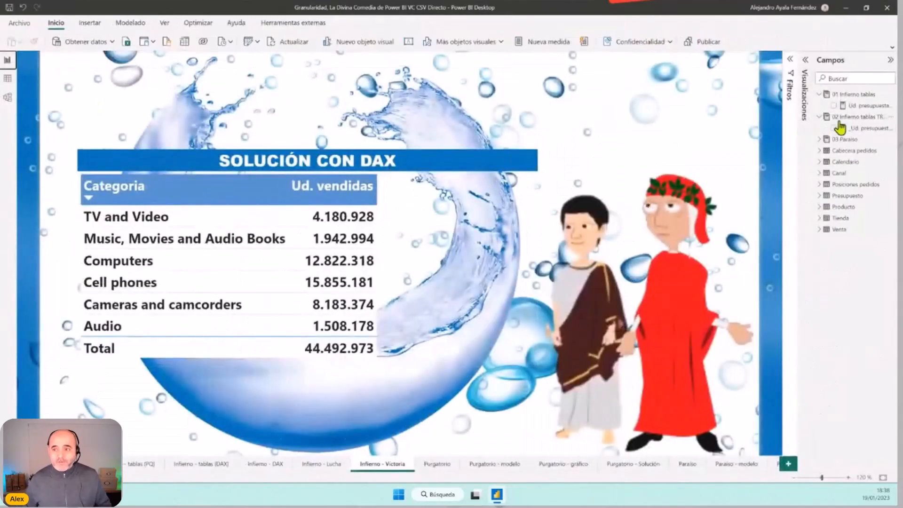
drag(860, 128, 437, 244)
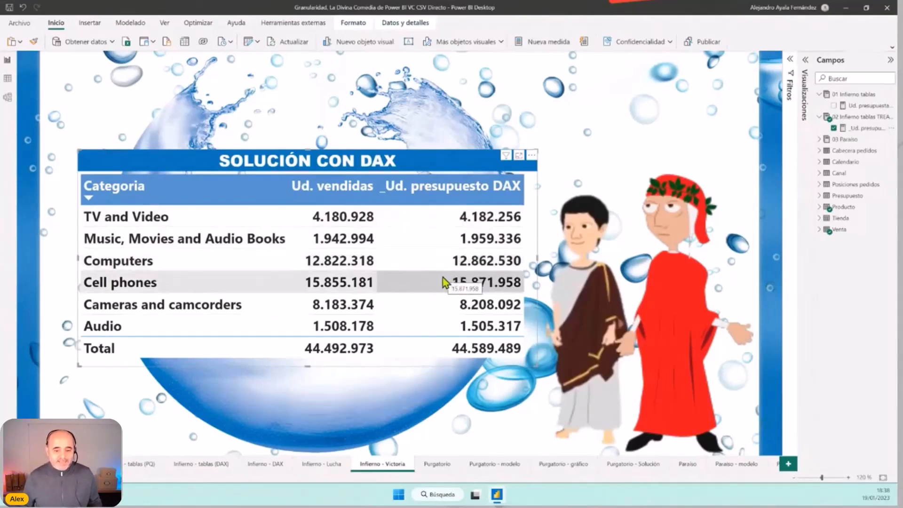
Open the Purgatorio page and reveal the model diagram of Venta, Calendario and Presupuesto on the Purgatorio - modelo page.
click(429, 462)
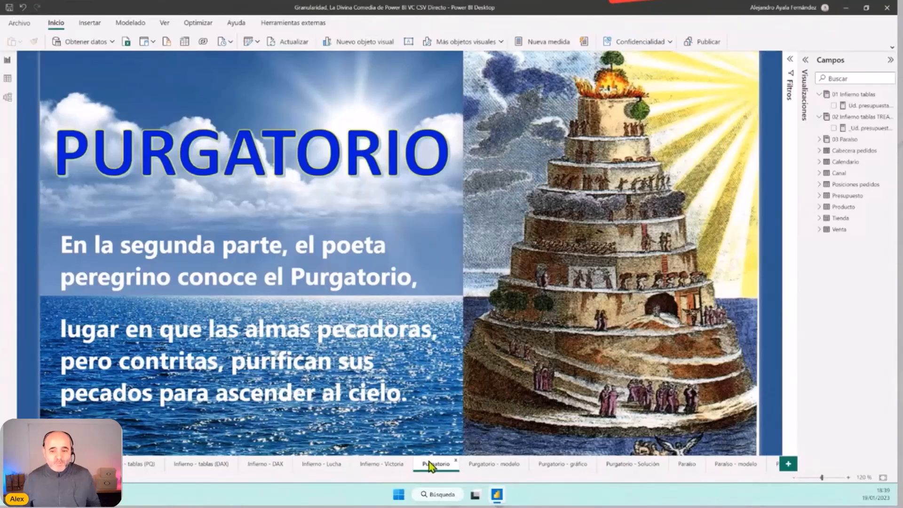
click(484, 466)
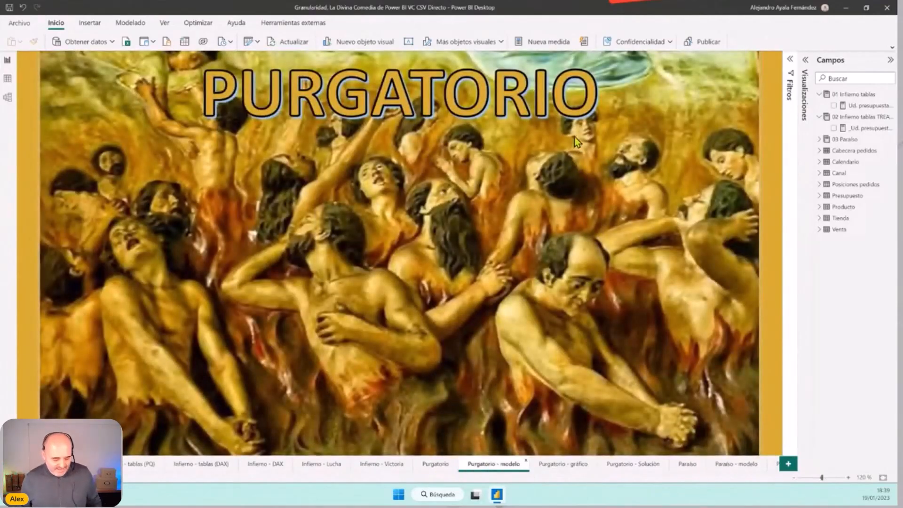
ctrl+click(553, 111)
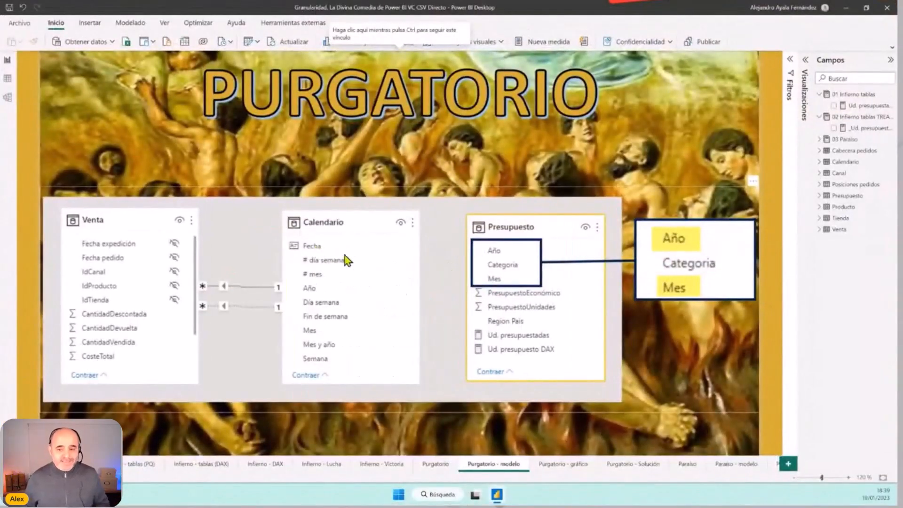
Filter the Purgatorio - gráfico chart by 2020, 2021 and 2022 in turn, and consult the Purgatorio - Solución page.
click(543, 463)
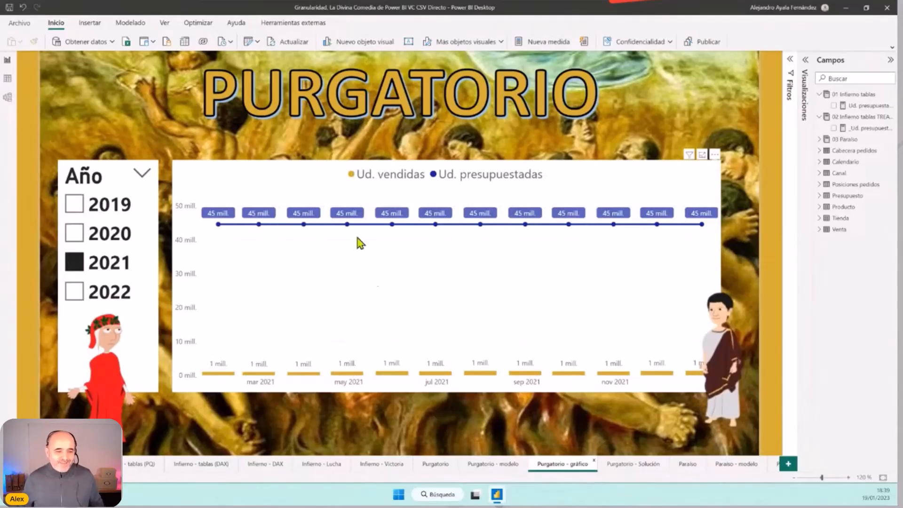
click(74, 233)
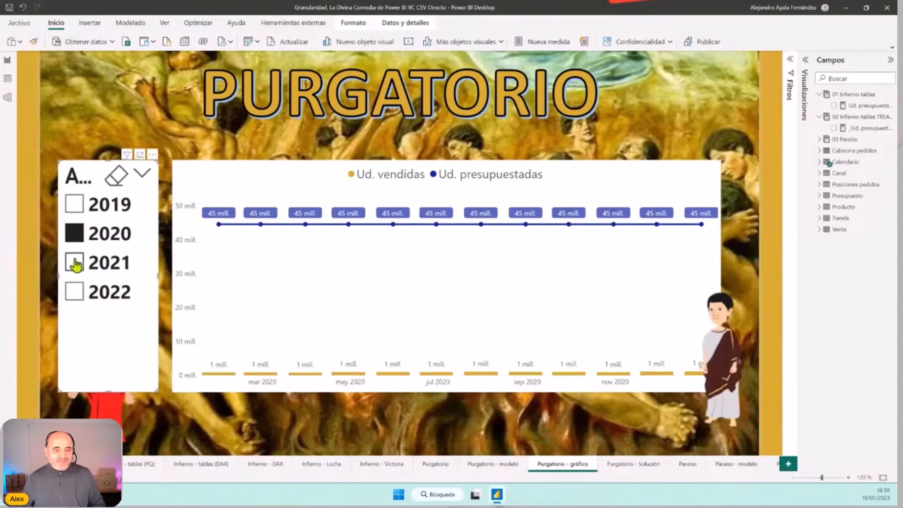
click(75, 262)
click(74, 292)
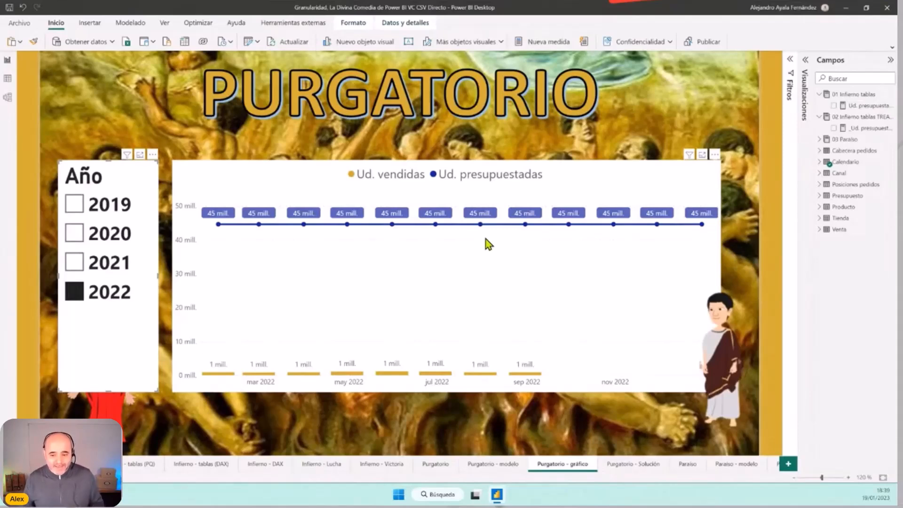
click(630, 464)
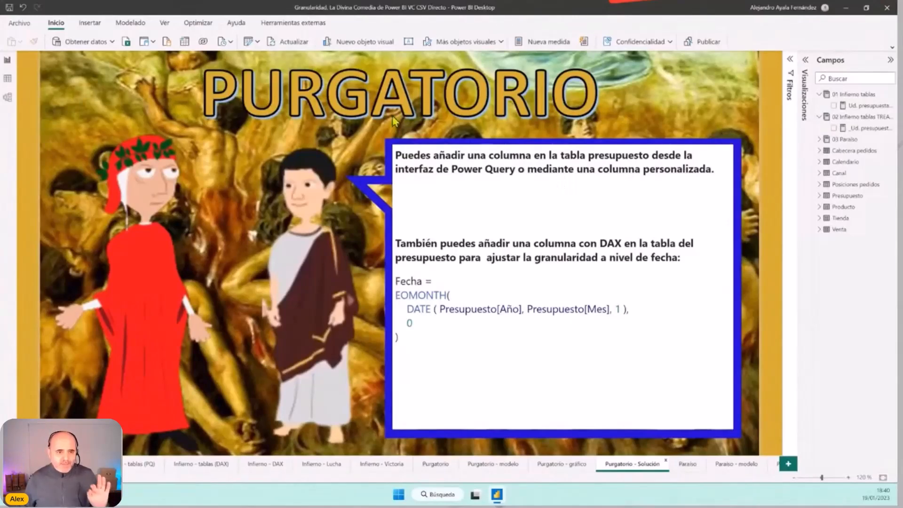
Open the Presupuesto query in the Power Query editor and inspect its Mes and Año columns.
click(246, 44)
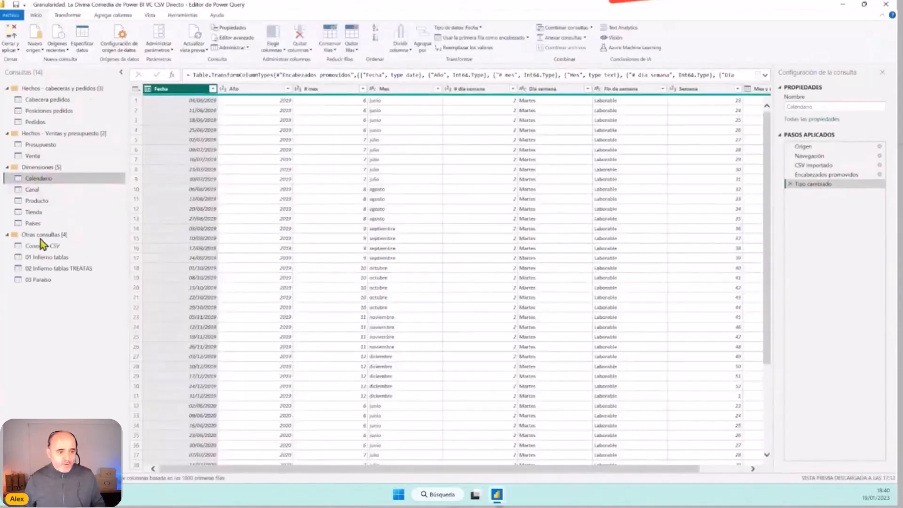
click(49, 145)
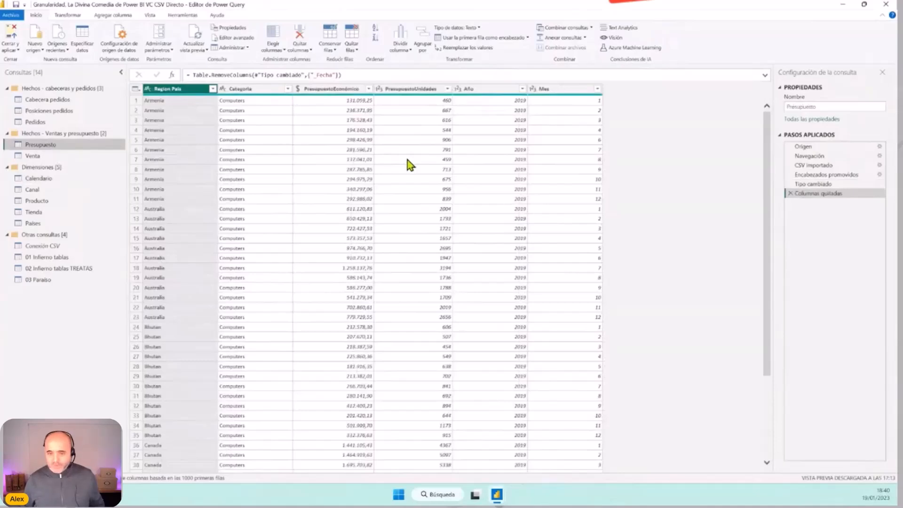
key(ctrl+plus)
key(ctrl+plus)
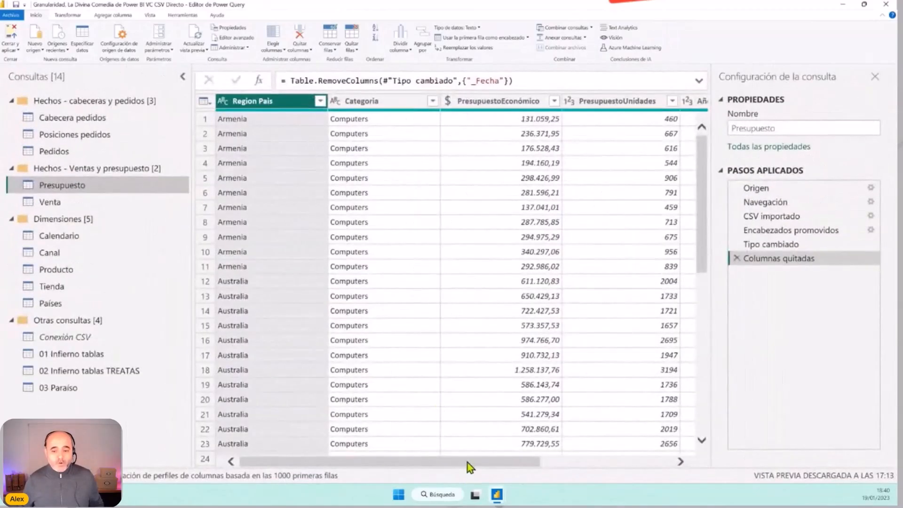
drag(468, 461, 599, 462)
click(647, 102)
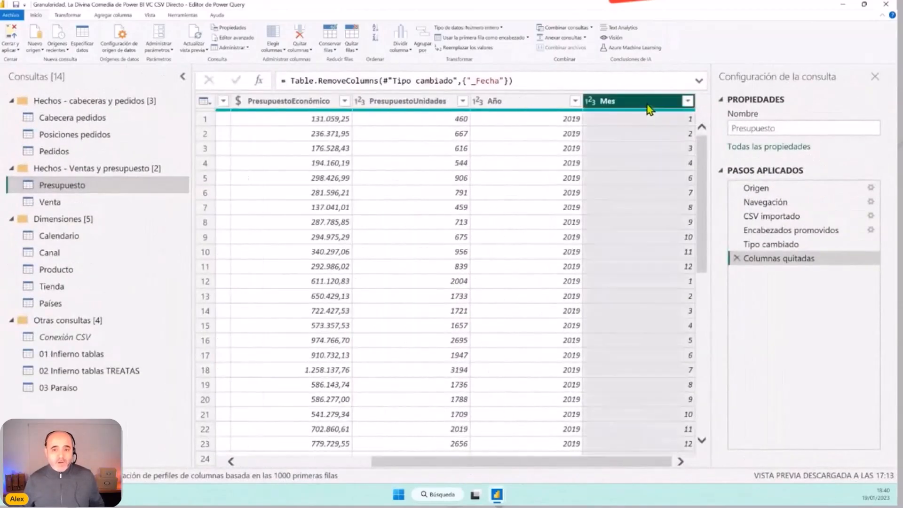
click(546, 109)
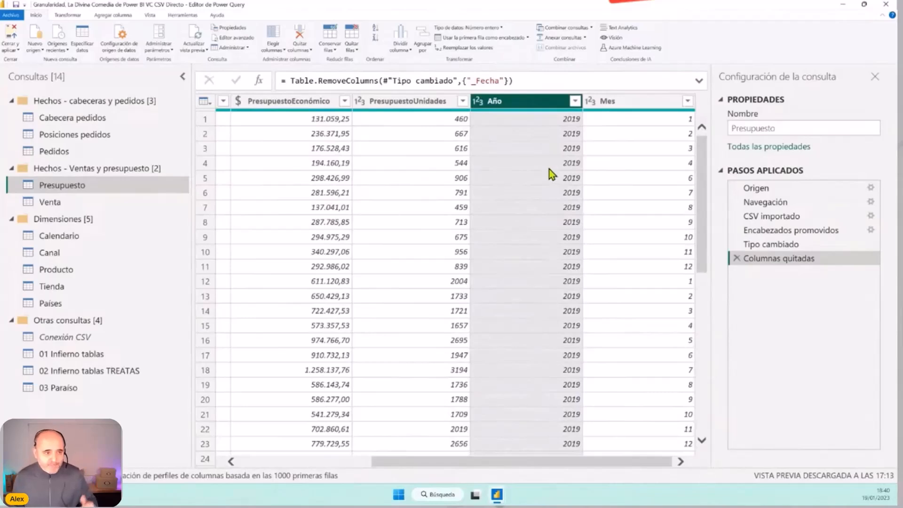
Add a merged column named Fecha to the Presupuesto query, combining Mes and Año with the custom separator "/".
click(613, 102)
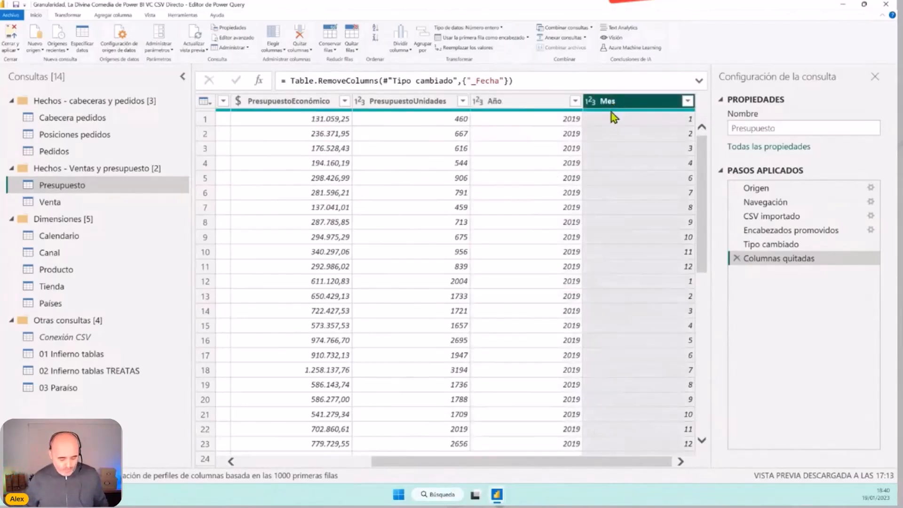
ctrl+click(523, 104)
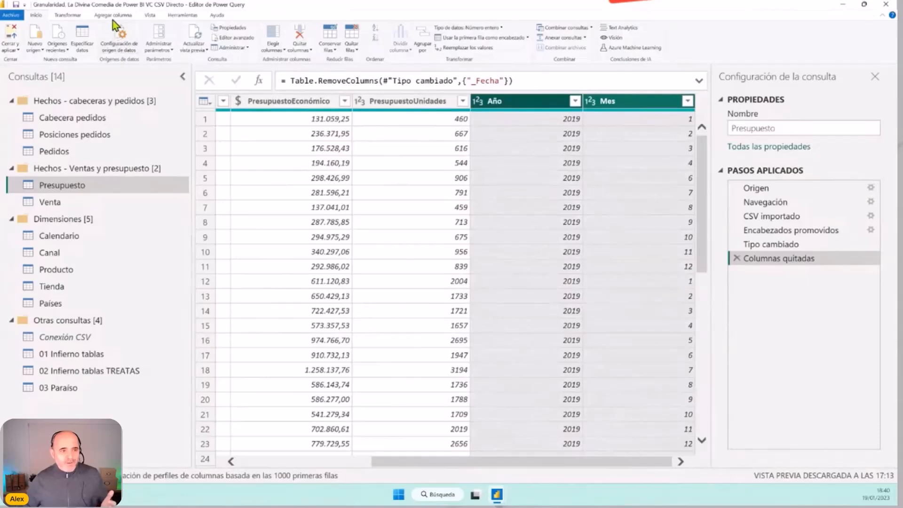
click(95, 13)
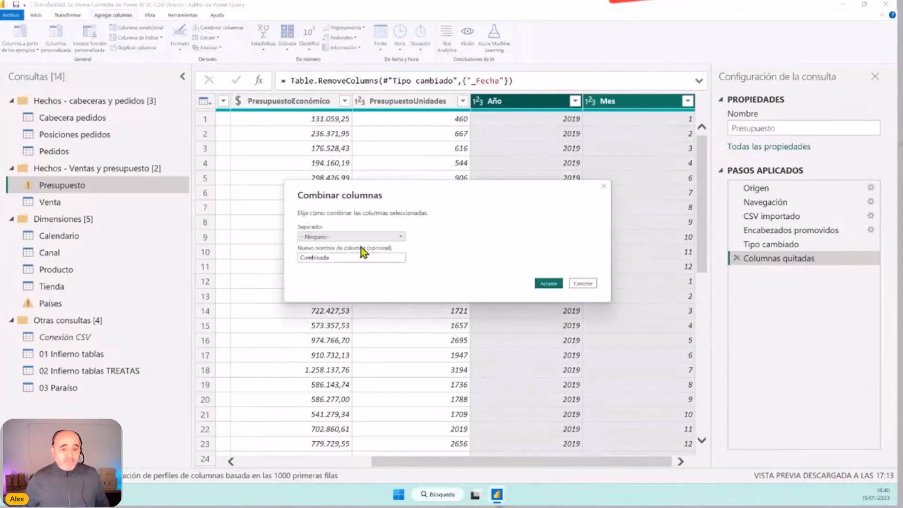
click(360, 238)
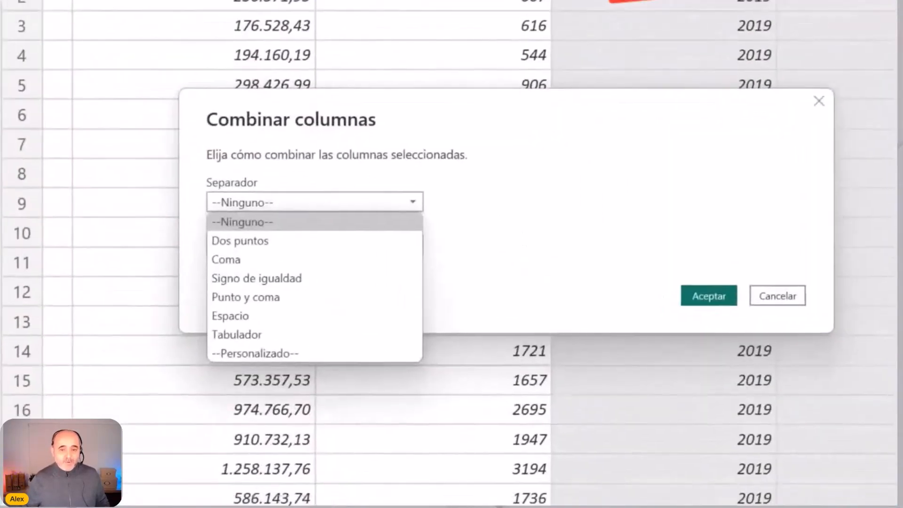
drag(659, 196, 575, 274)
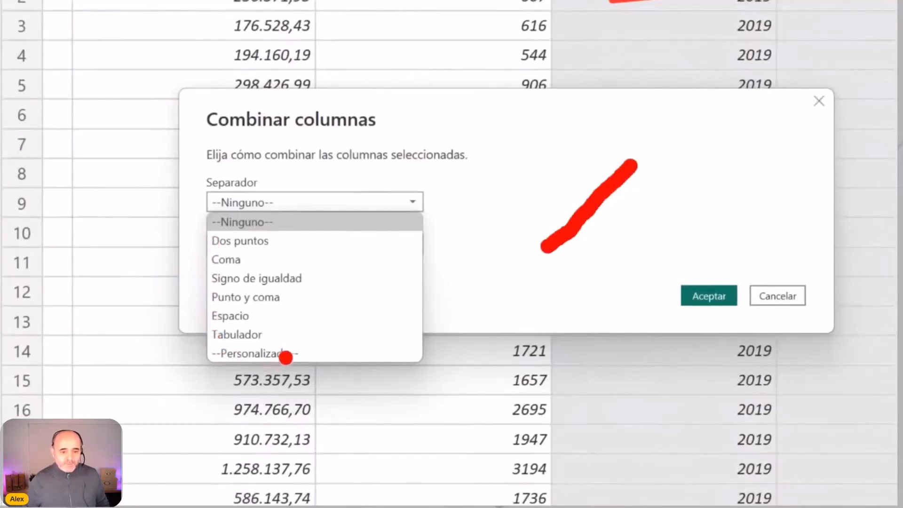
drag(299, 353, 475, 311)
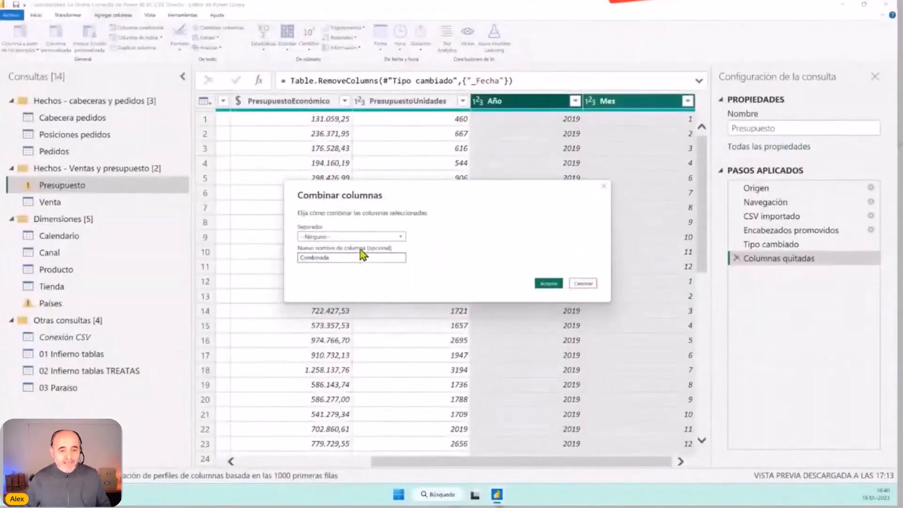
click(325, 200)
click(322, 312)
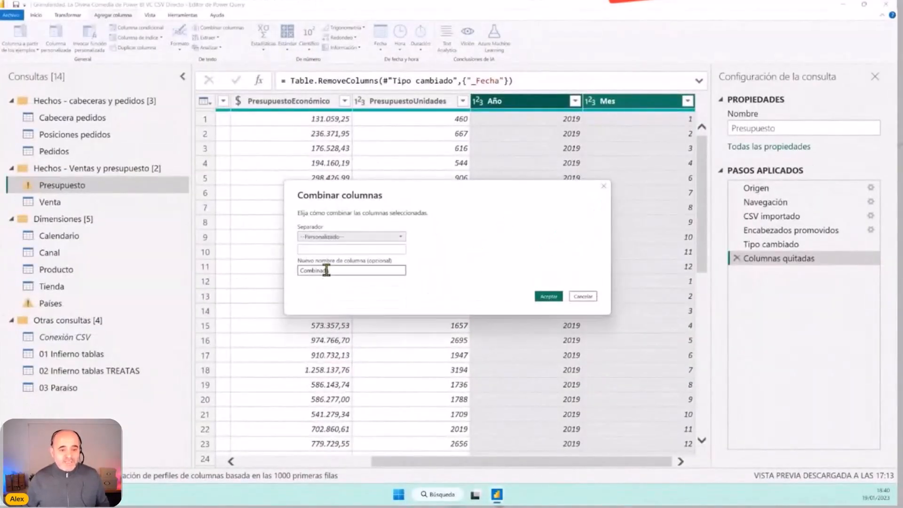
click(331, 248)
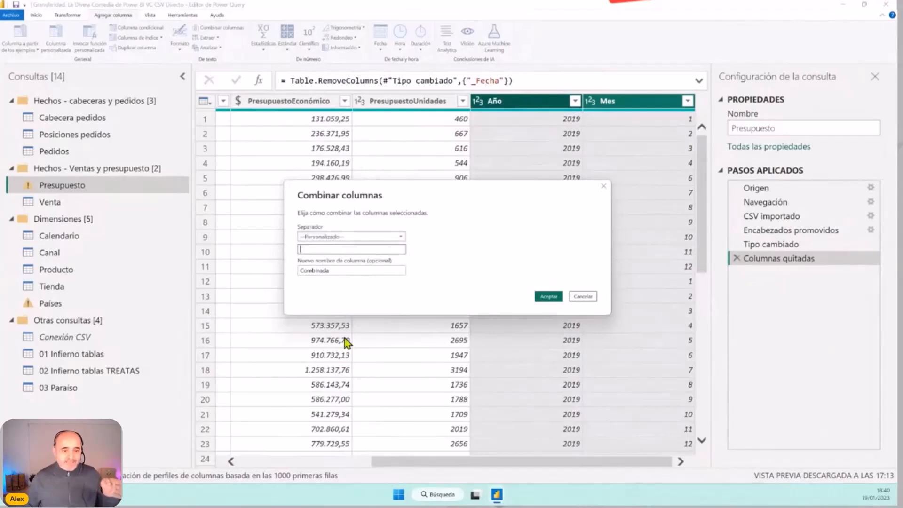
text(/)
key(Tab)
text(Fecha)
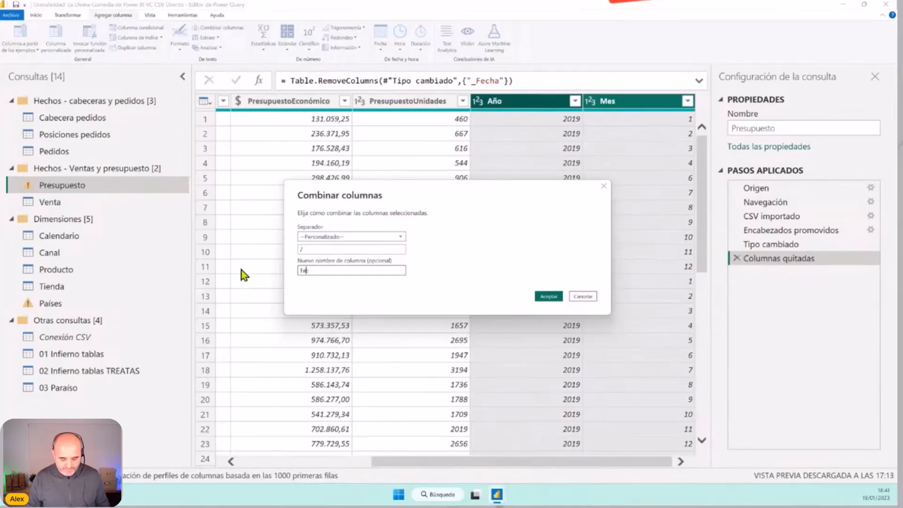
click(546, 297)
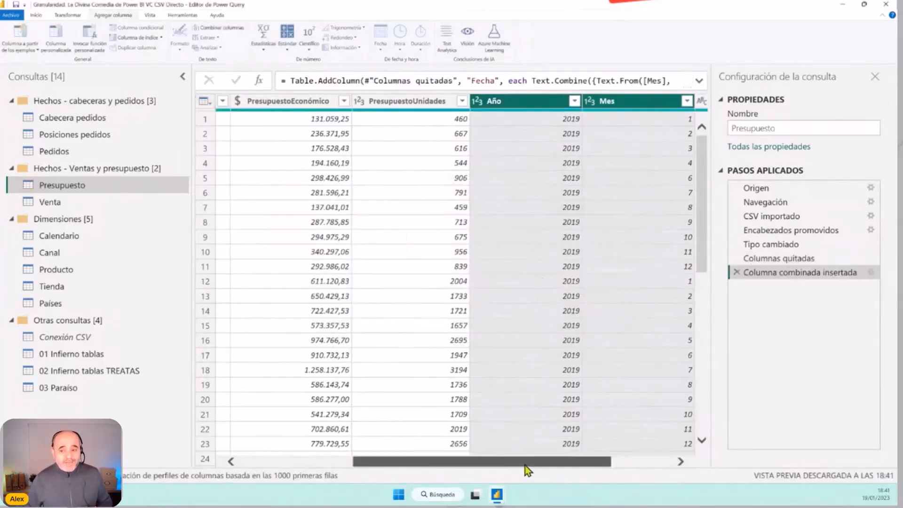
Change the data type of the merged Fecha column to Fecha.
drag(525, 465, 630, 454)
click(648, 101)
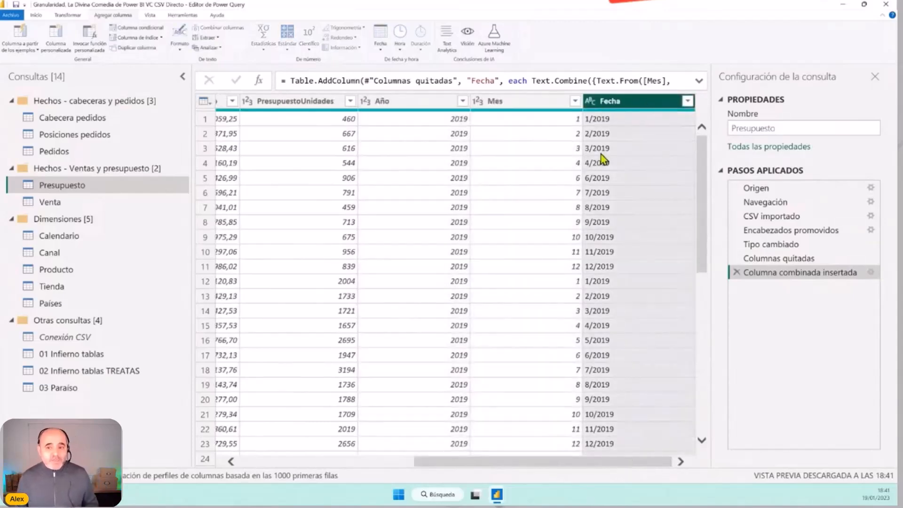
click(590, 107)
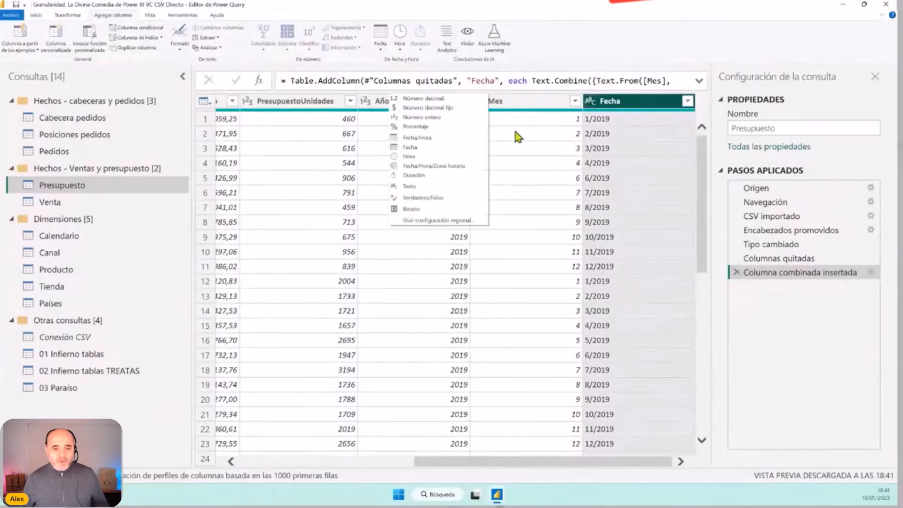
click(411, 148)
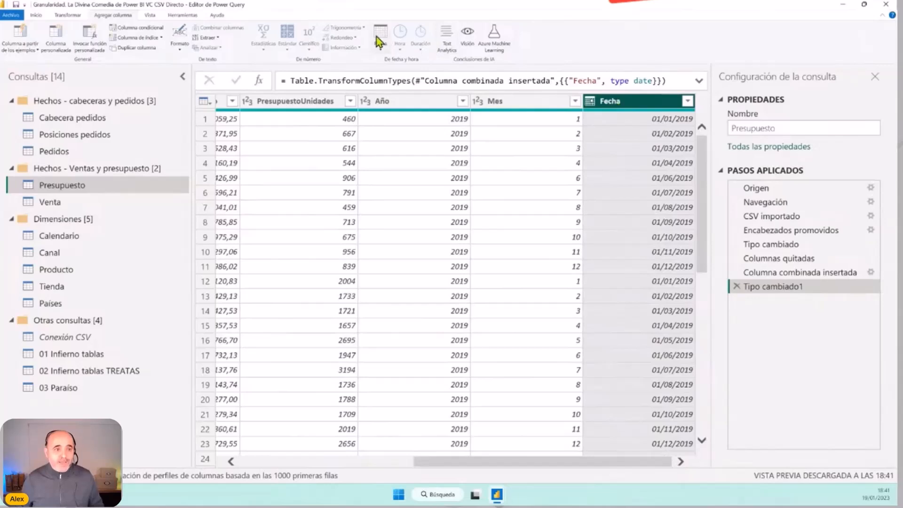
Transform the dates in the Fecha column to the end of their month (Fin de mes).
click(76, 14)
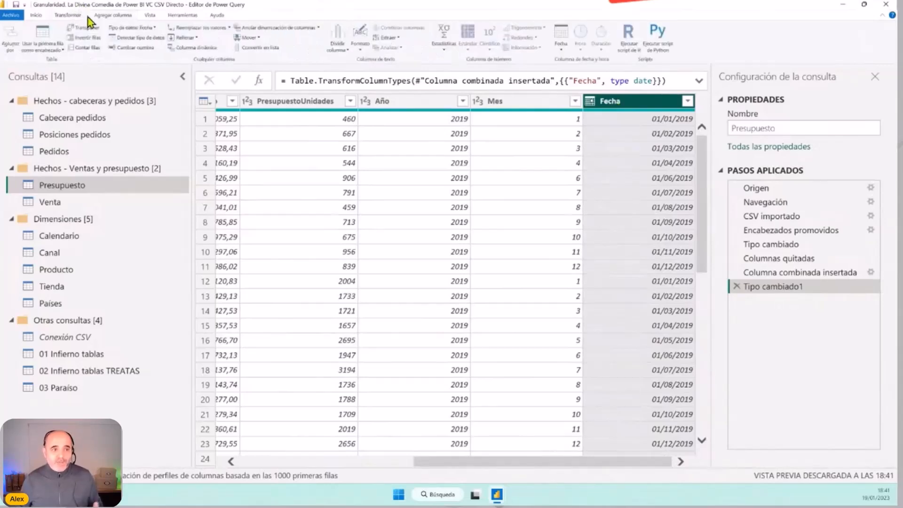
click(561, 38)
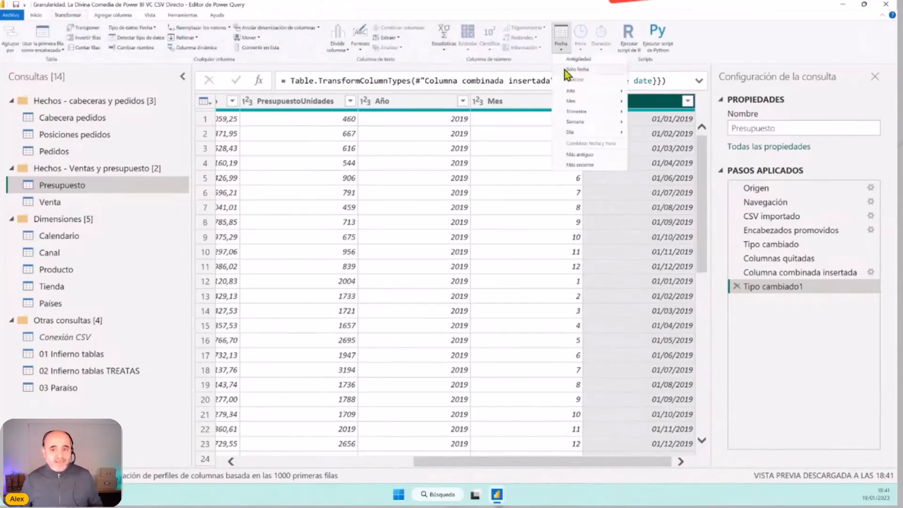
mouse_move(594, 103)
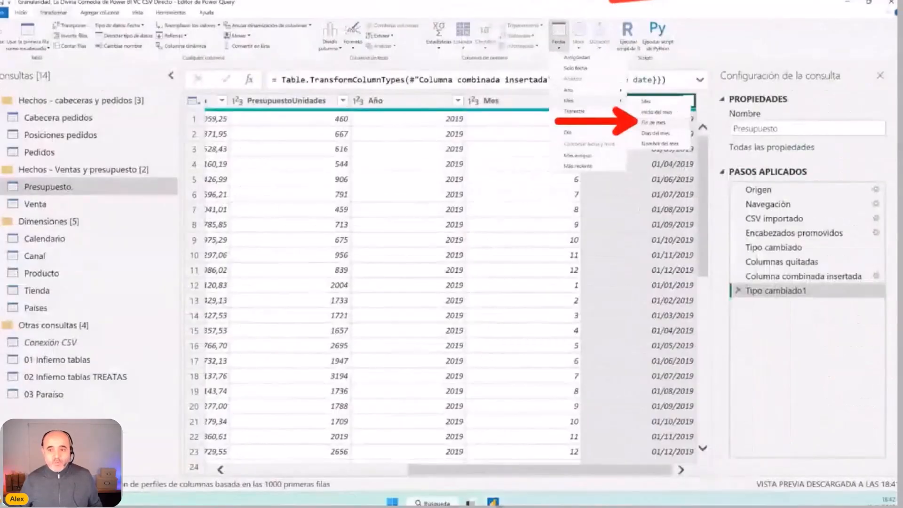
key(Escape)
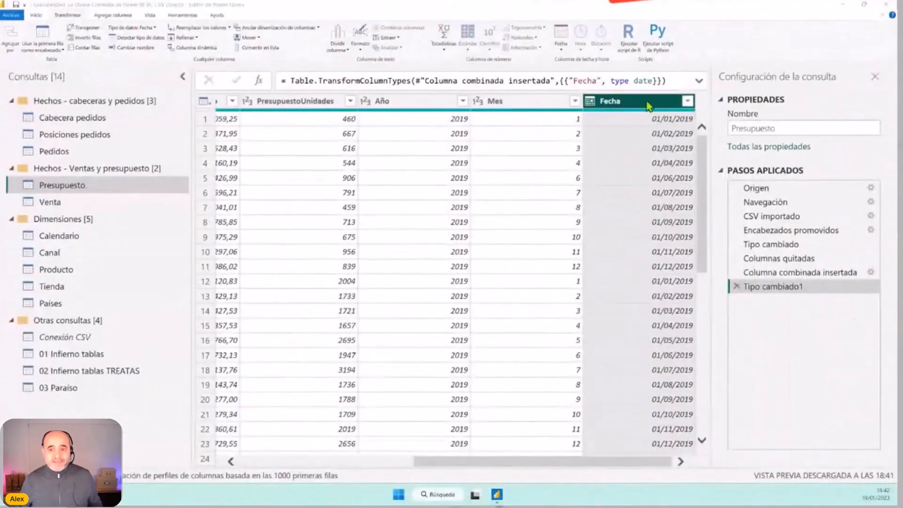
click(557, 47)
mouse_move(593, 113)
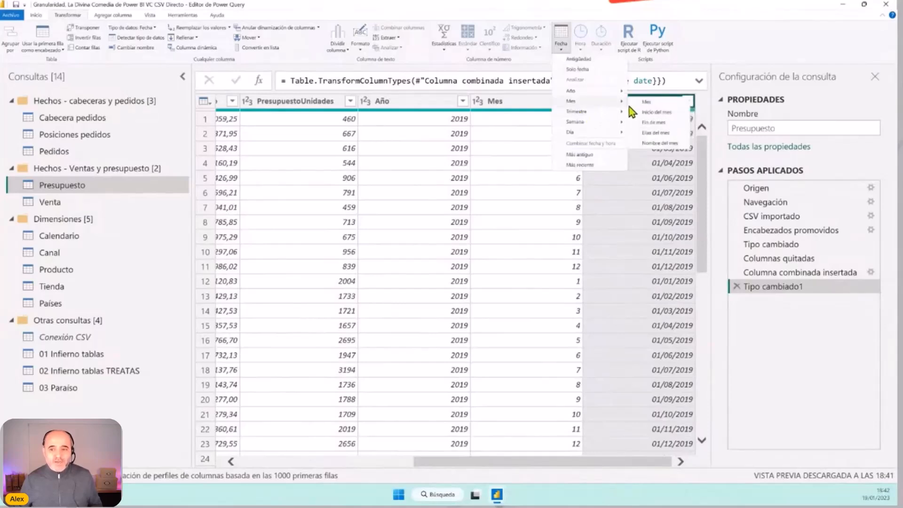
click(653, 122)
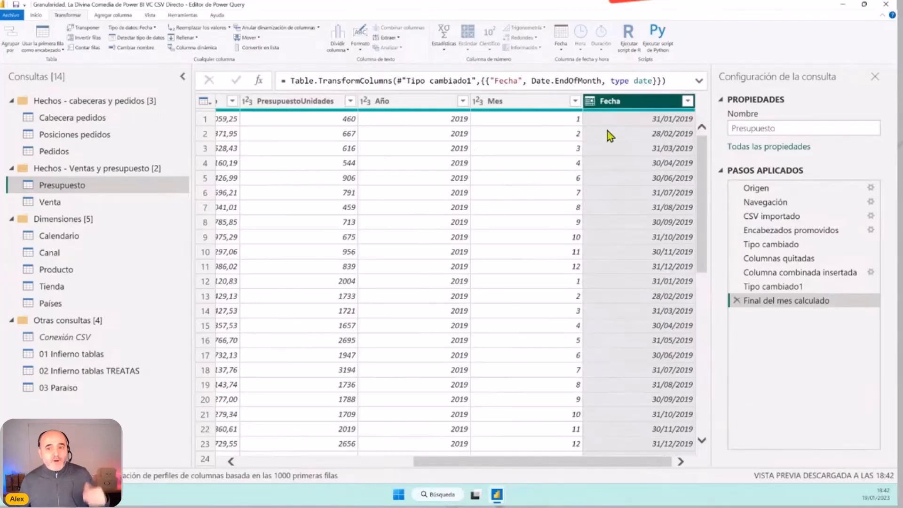
Remove the Fecha column from the Presupuesto query and return to the Power BI Desktop report.
right_click(620, 110)
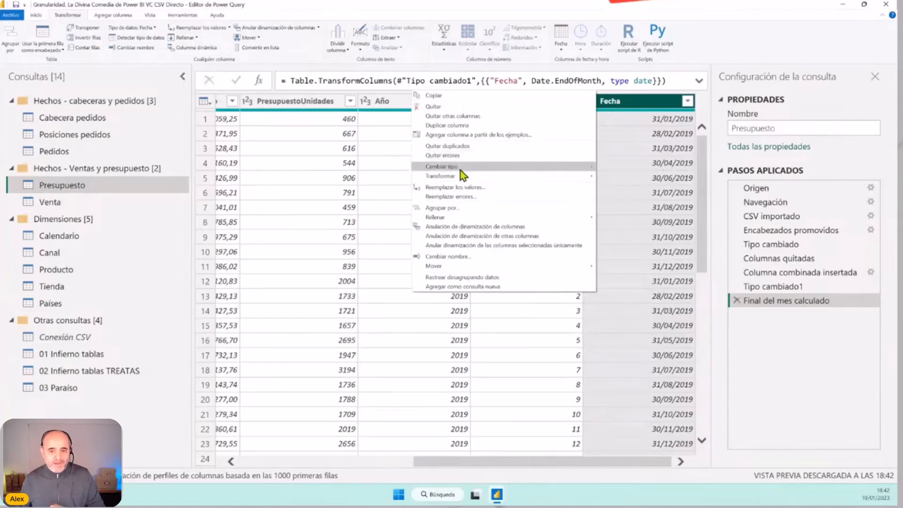
click(475, 107)
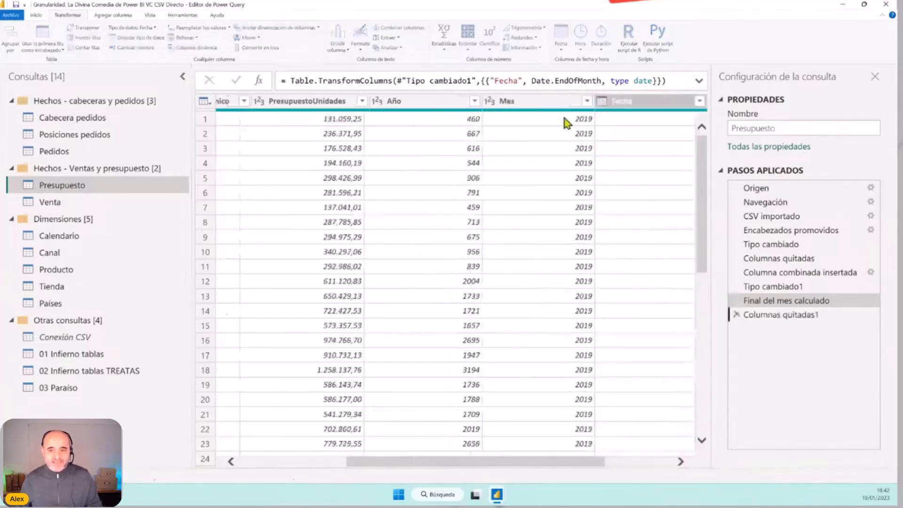
click(844, 5)
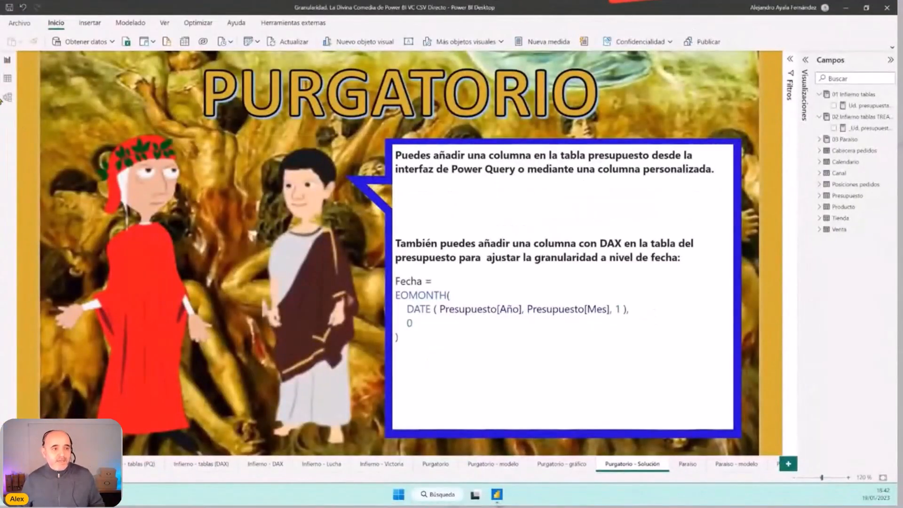
Examine the EOMONTH and DATE formula of the calculated column _Fecha in the data of the Presupuesto table.
click(7, 79)
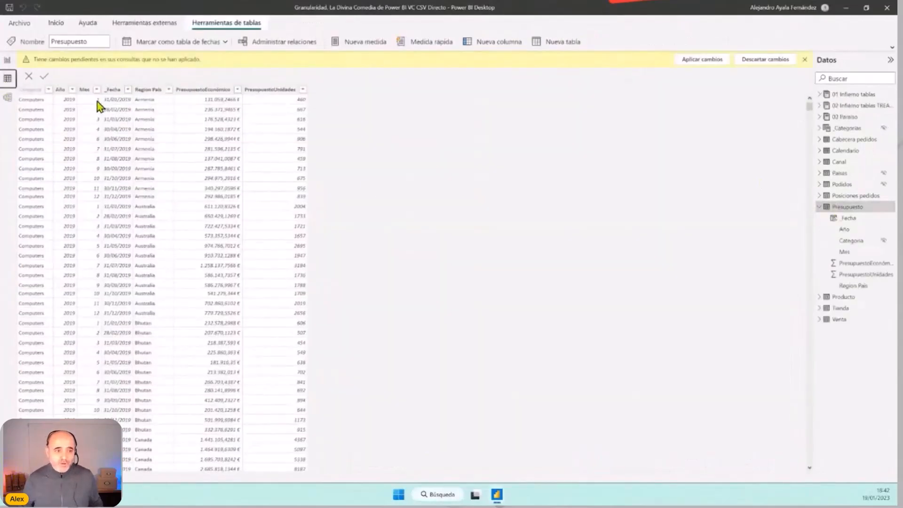
click(115, 91)
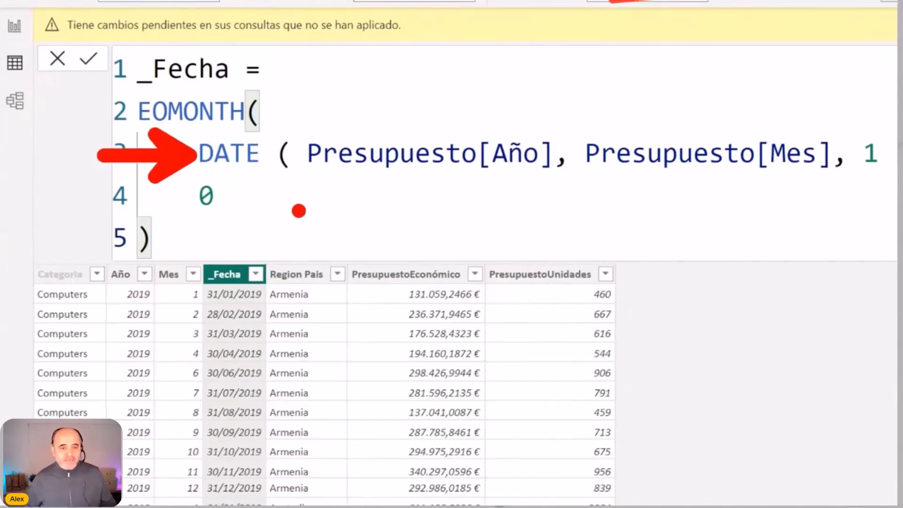
drag(545, 177, 502, 171)
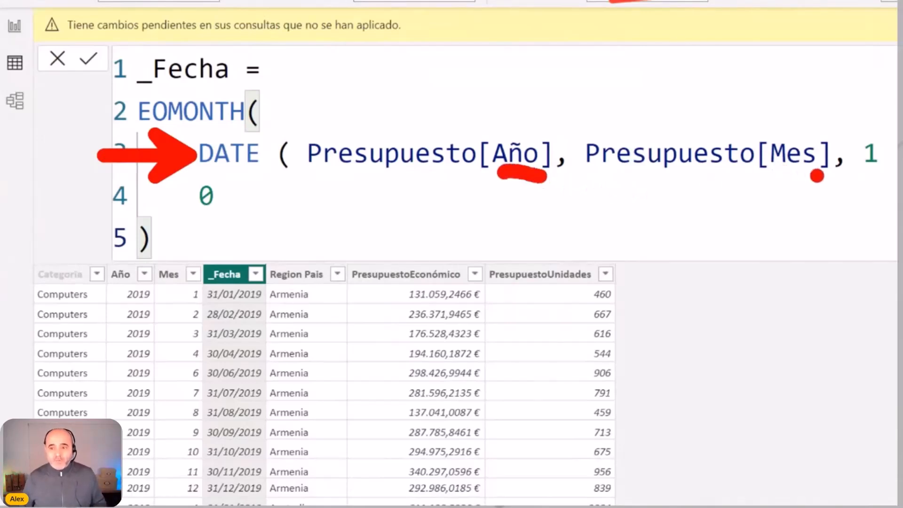
drag(815, 175, 763, 182)
mouse_move(884, 178)
mouse_down()
mouse_move(878, 126)
mouse_move(842, 160)
mouse_move(874, 183)
mouse_up()
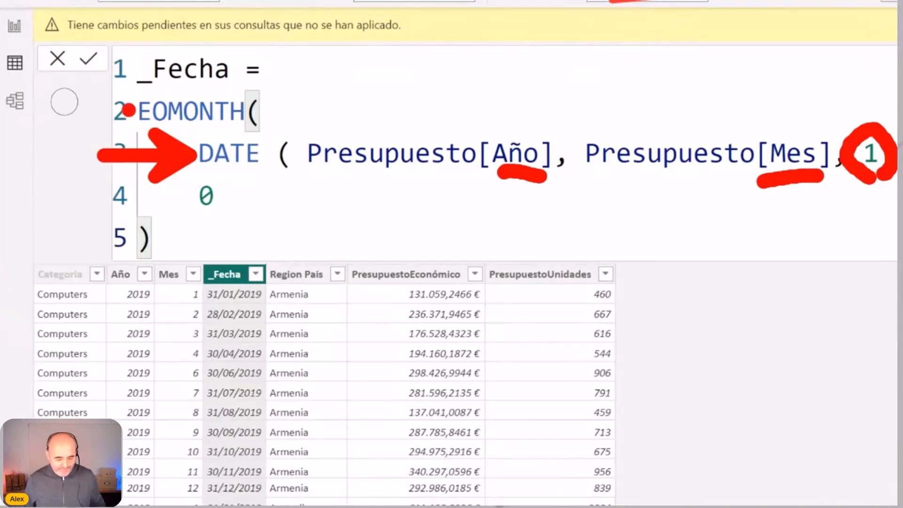
key(e)
drag(129, 110, 3, 111)
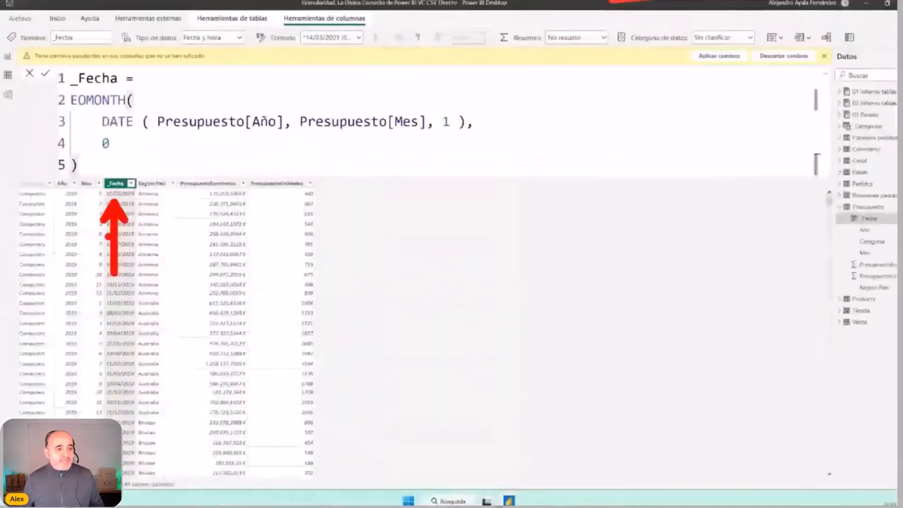
Relate Fecha in Calendario to _Fecha in Presupuesto in the Purgatorio model diagram.
click(7, 98)
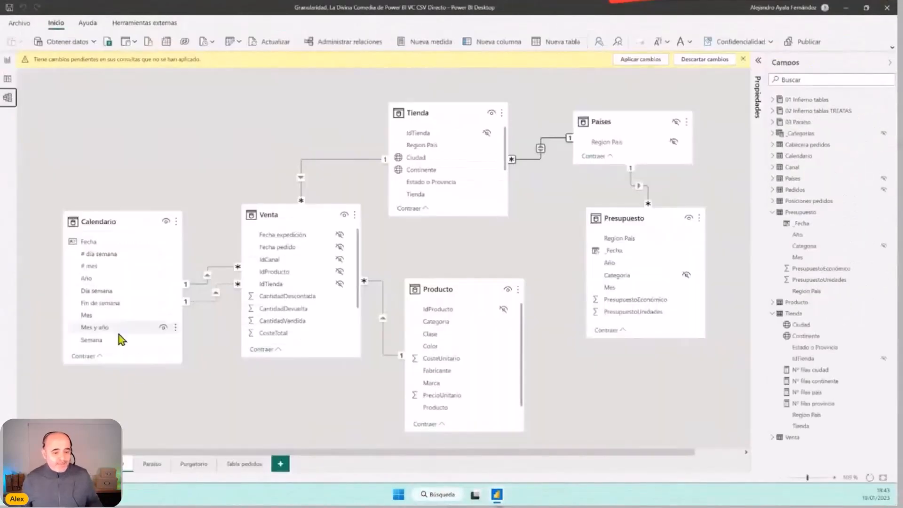
click(189, 466)
drag(648, 207, 611, 207)
click(381, 229)
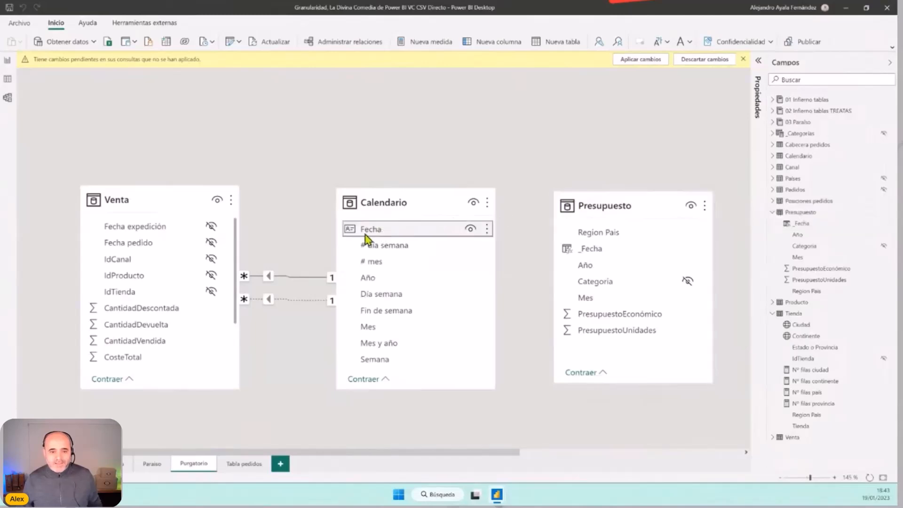
drag(374, 230, 588, 250)
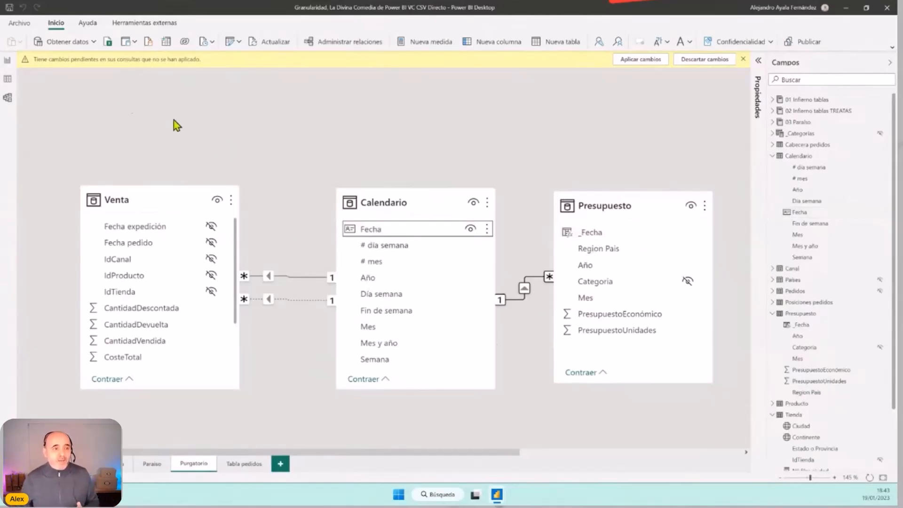
Return to the report and check sold against budgeted units on the Purgatorio - gráfico page.
click(7, 59)
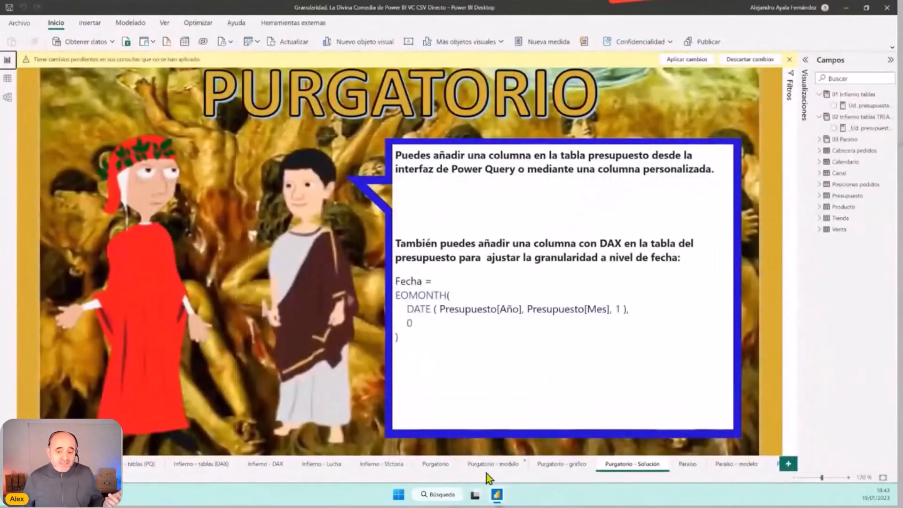
click(570, 467)
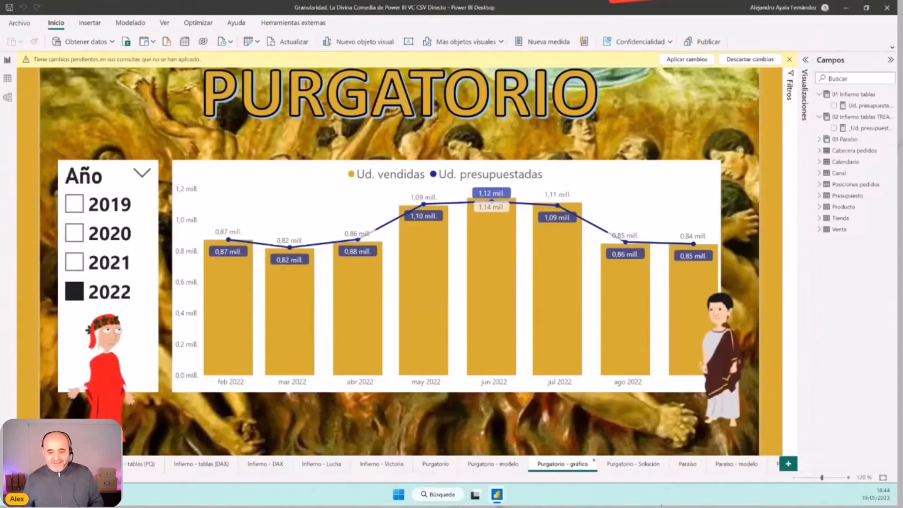
click(645, 467)
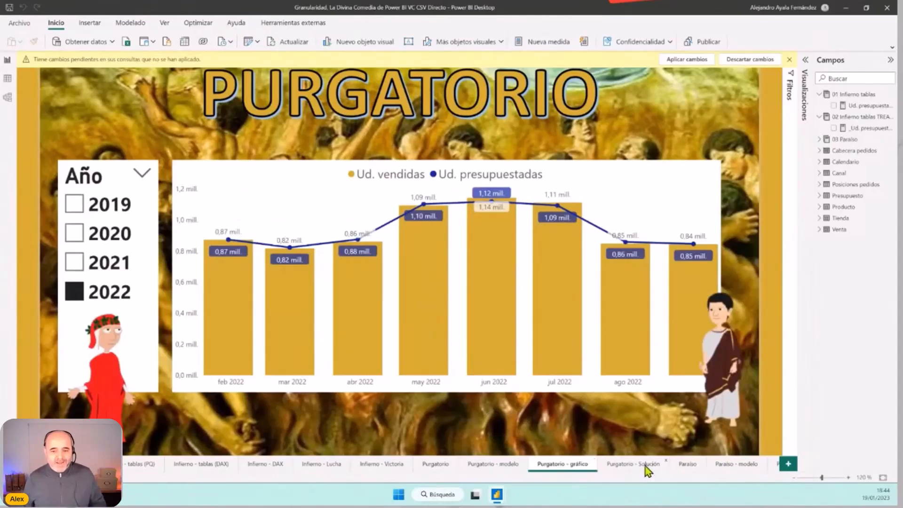
Go to the Paraíso page and discard the pending query changes to Presupuesto and Países.
click(686, 465)
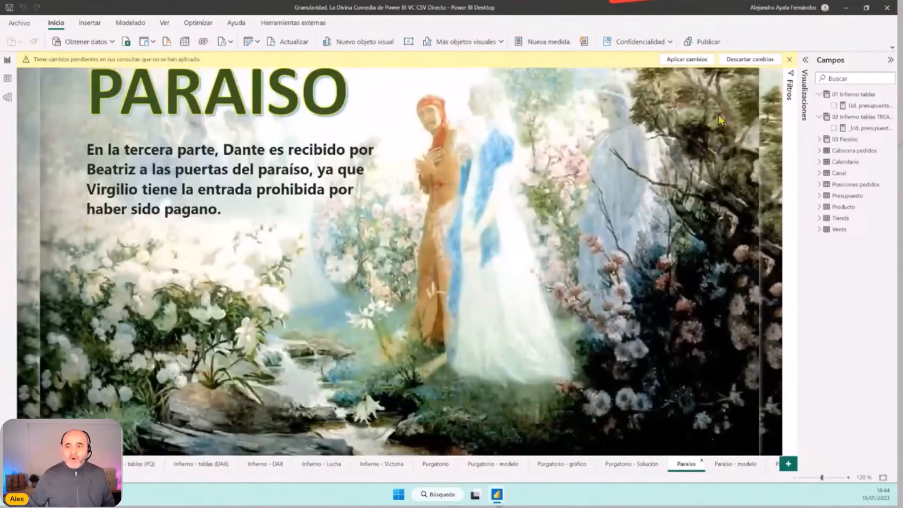
click(748, 59)
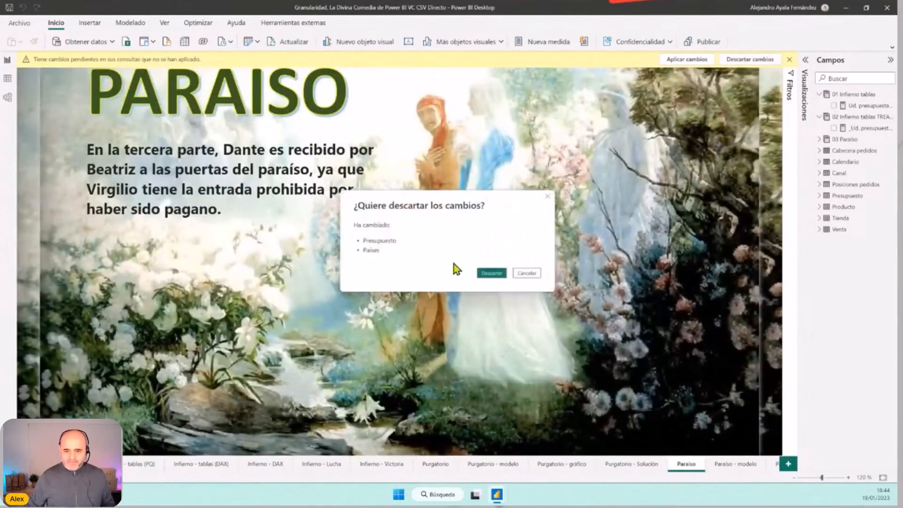
click(492, 273)
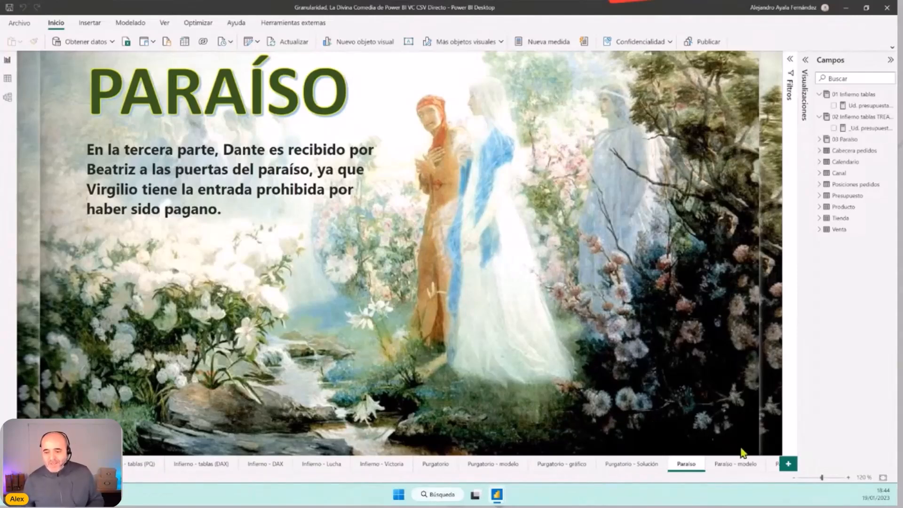
Examine the relationships between Cabecera pedidos, Posiciones pedidos and Producto in the diagram on the Paraíso - modelo page.
click(734, 463)
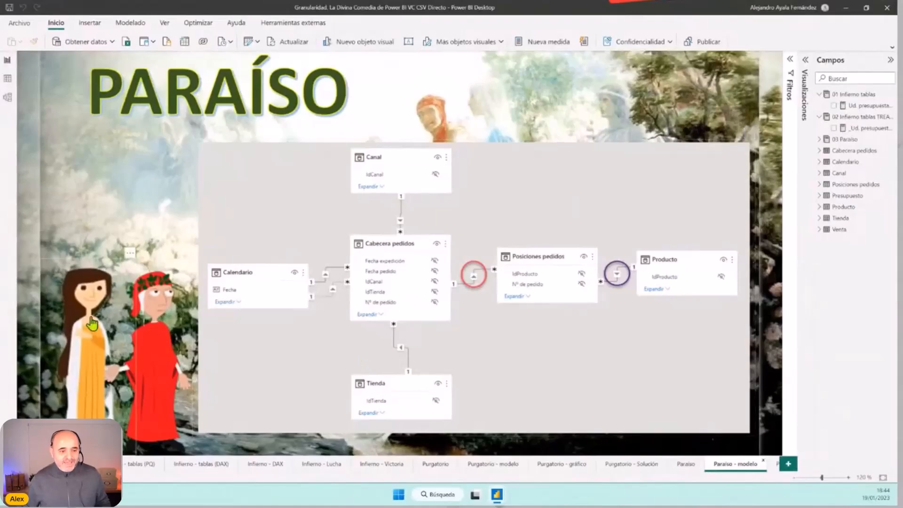
ctrl+click(141, 369)
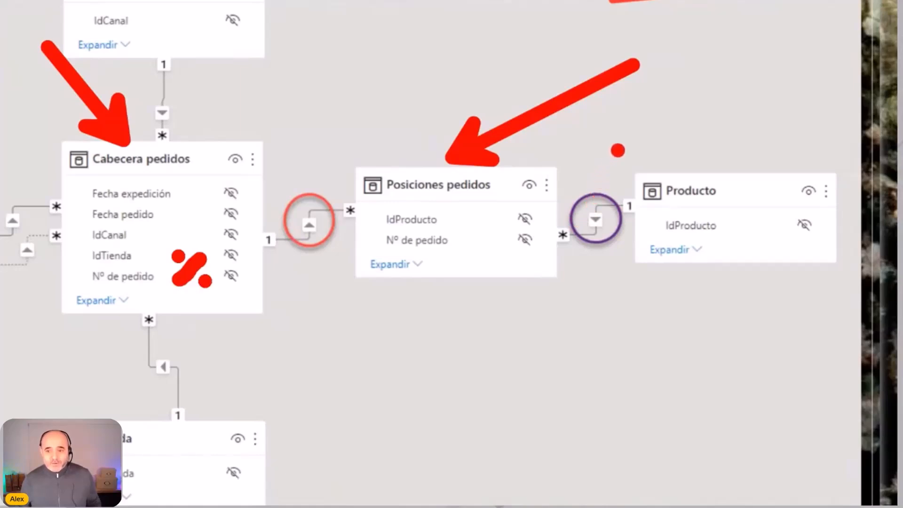
mouse_move(695, 244)
mouse_down()
mouse_move(718, 465)
mouse_move(694, 449)
mouse_up()
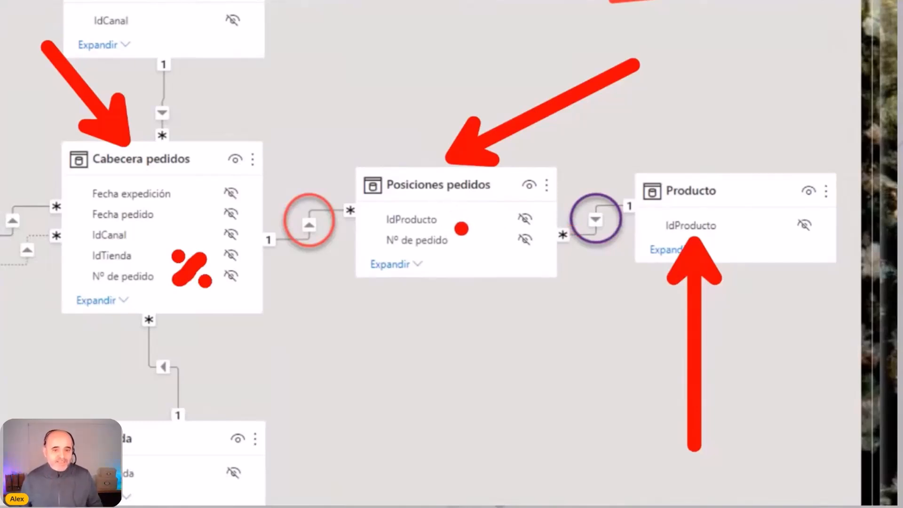
mouse_move(225, 228)
mouse_down()
mouse_move(150, 275)
mouse_move(196, 308)
mouse_move(238, 259)
mouse_move(218, 239)
mouse_up()
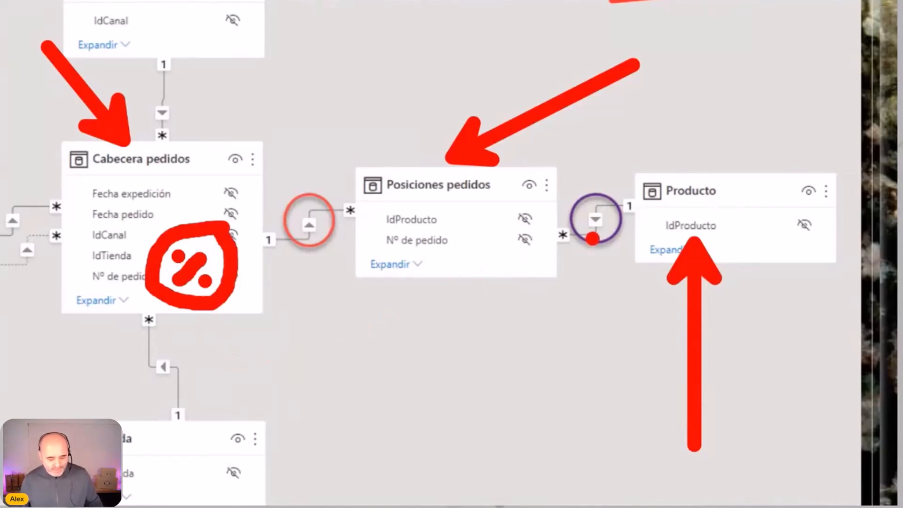
key(e)
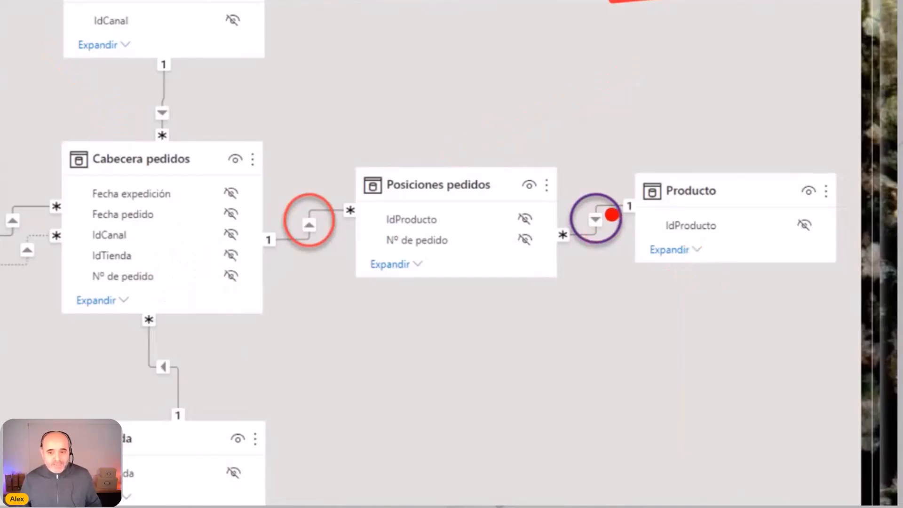
drag(594, 187, 562, 60)
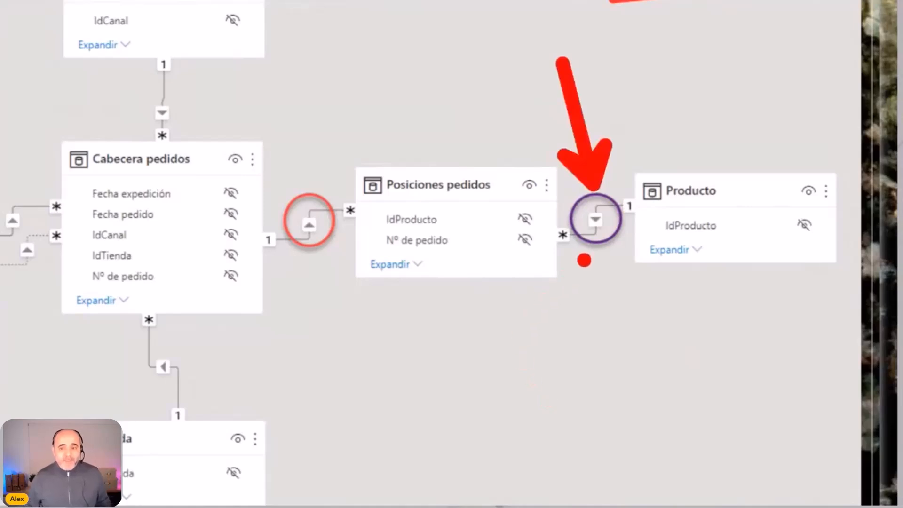
drag(428, 165, 409, 56)
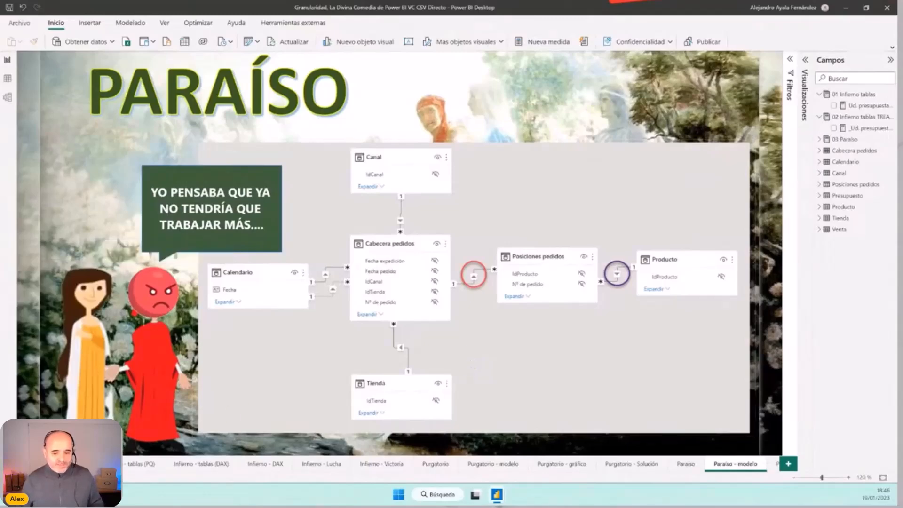
View the Paraíso - modelo bien page, and inspect in Power Query how Pedidos merges Posiciones pedidos with Cabecera pedidos on Nº de pedido.
scroll(252, 463, down, 3)
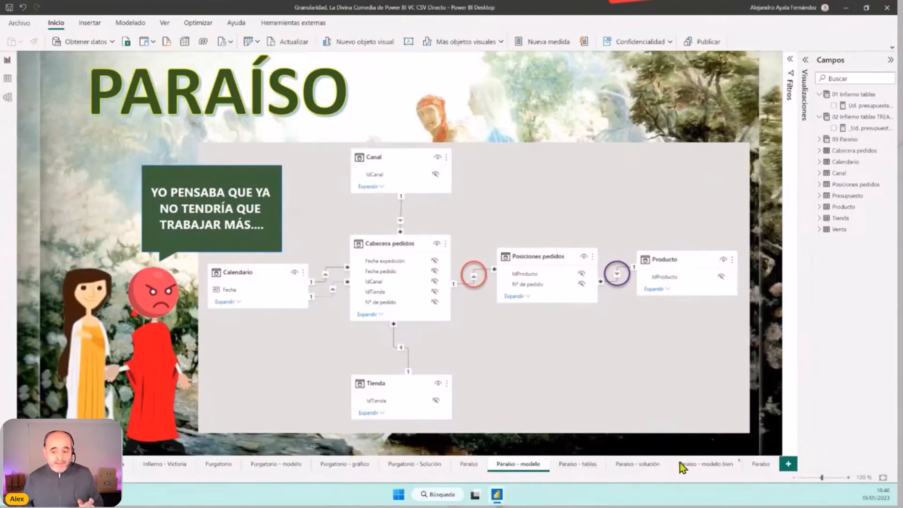
click(697, 463)
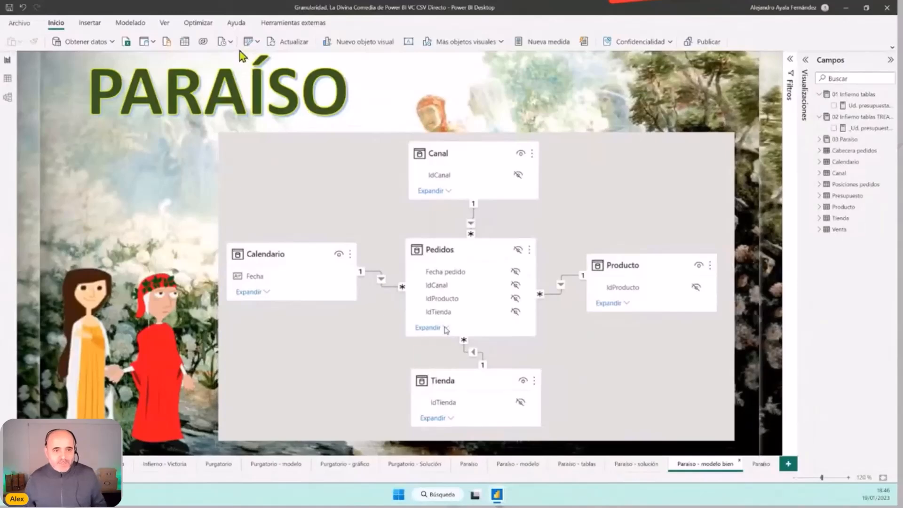
click(243, 45)
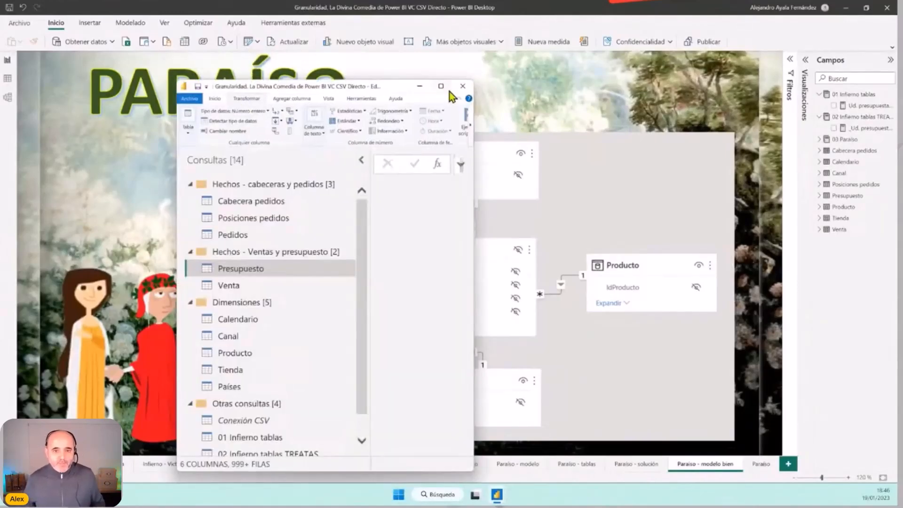
click(451, 85)
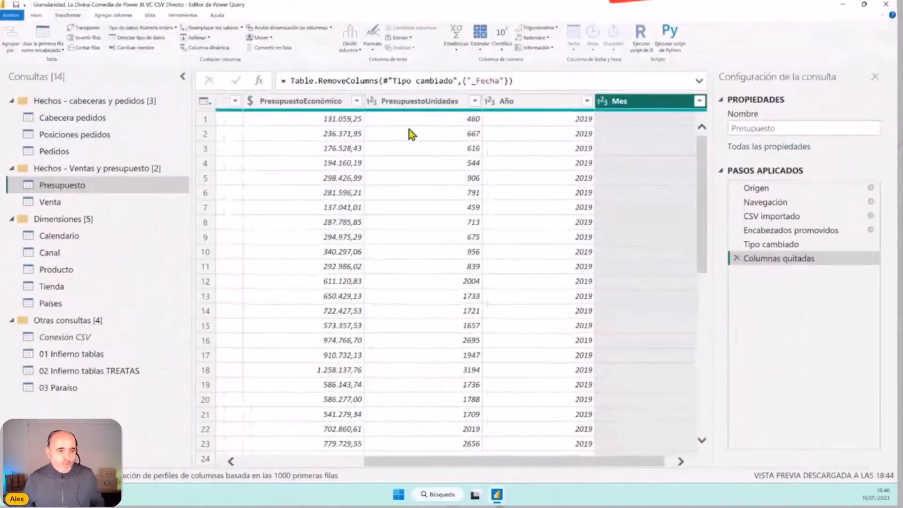
click(68, 153)
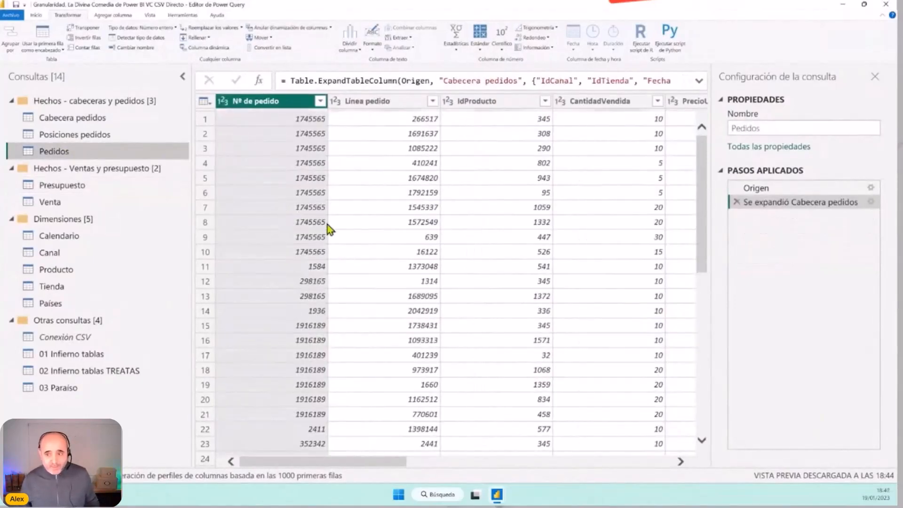
click(762, 188)
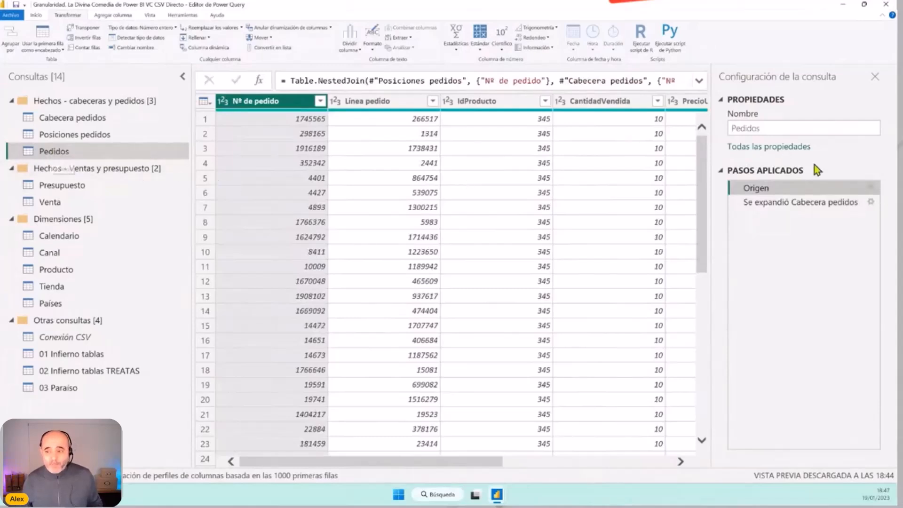
click(871, 188)
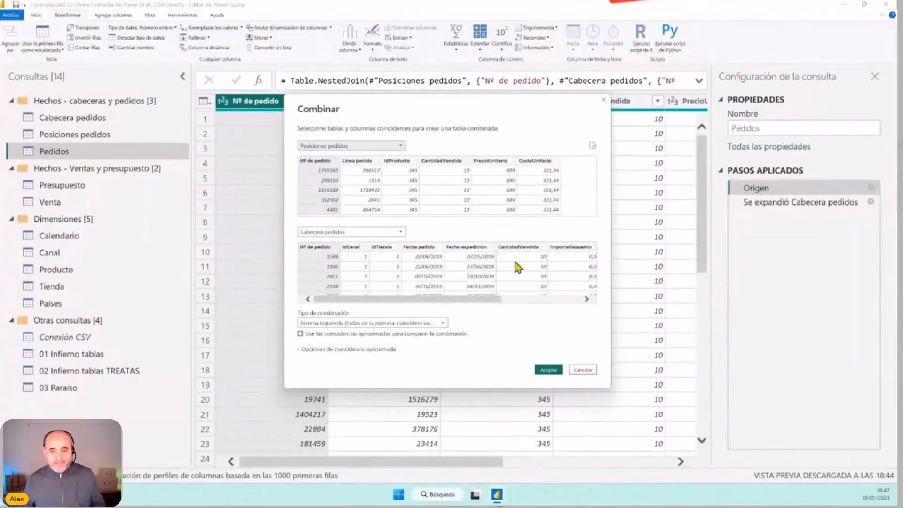
click(582, 369)
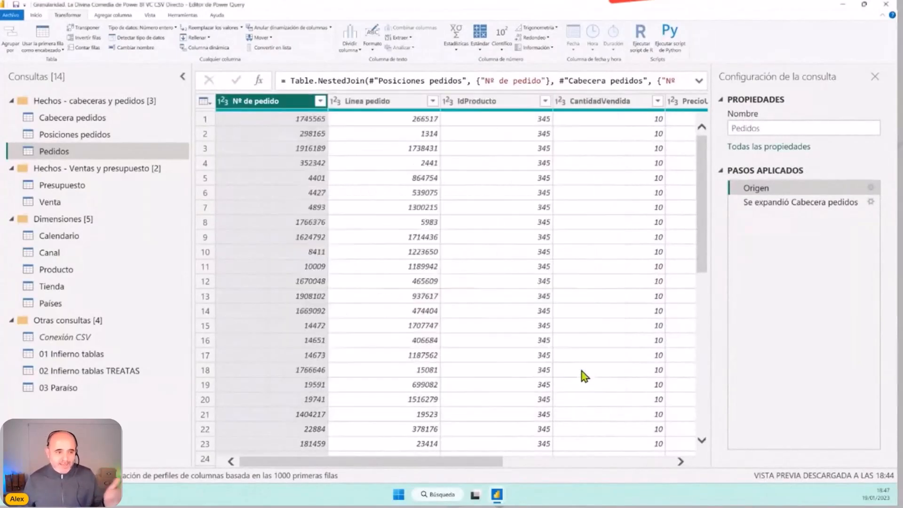
click(842, 7)
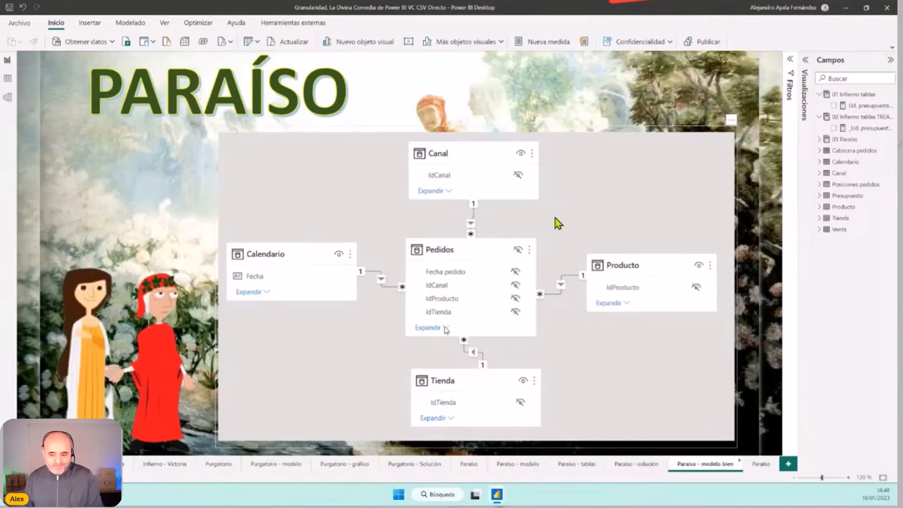
On the Paraíso - solución page, examine the SUMX and RELATED formula of the measure _Descuentos posiciones in the 03 Paraíso table.
click(628, 464)
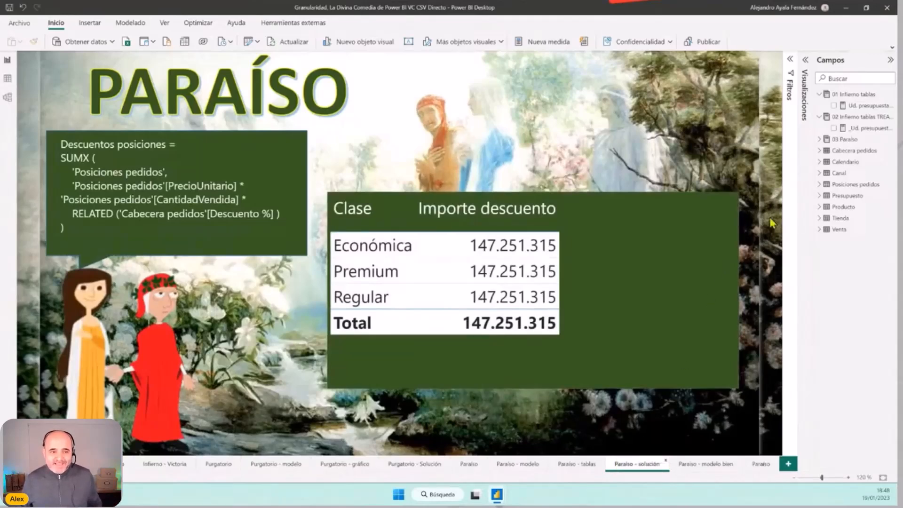
click(821, 139)
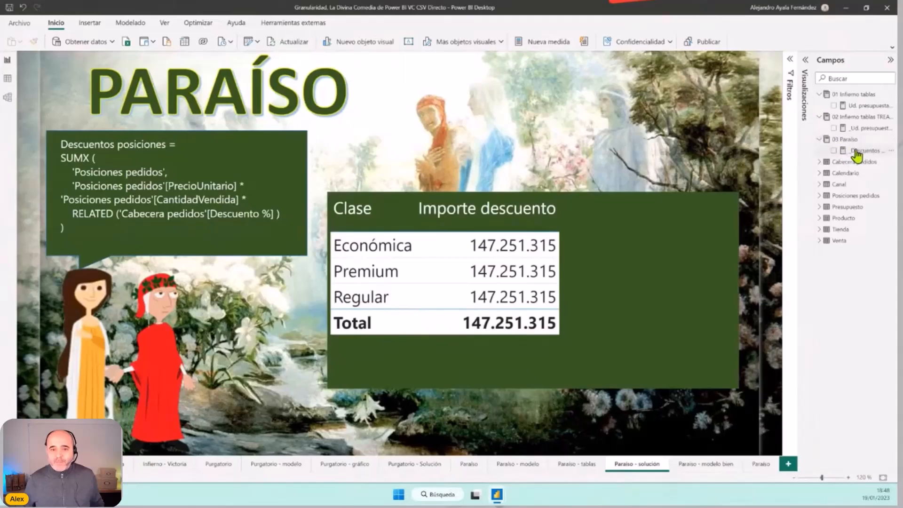
click(855, 150)
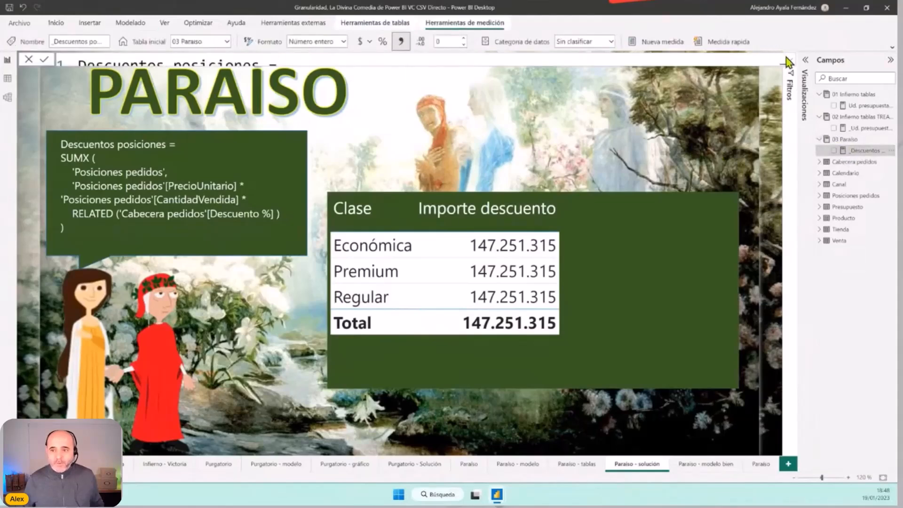
click(787, 59)
click(323, 203)
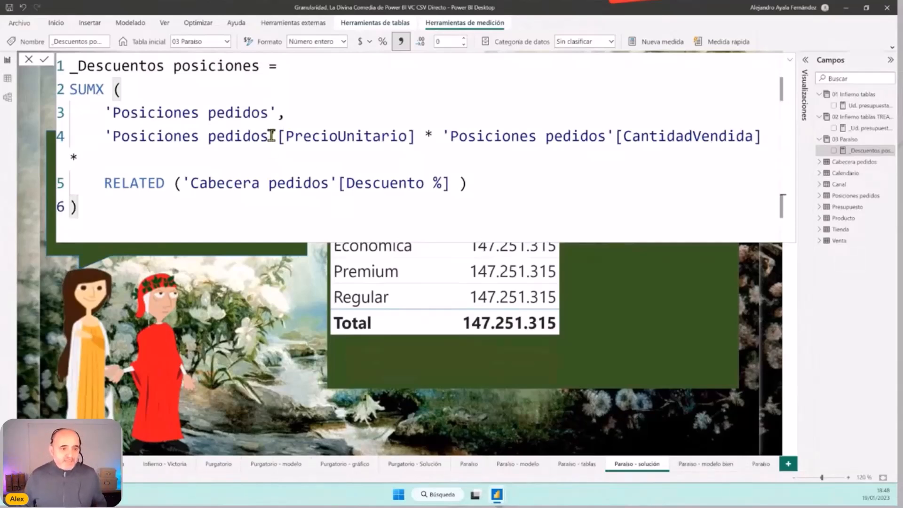
drag(285, 113, 104, 117)
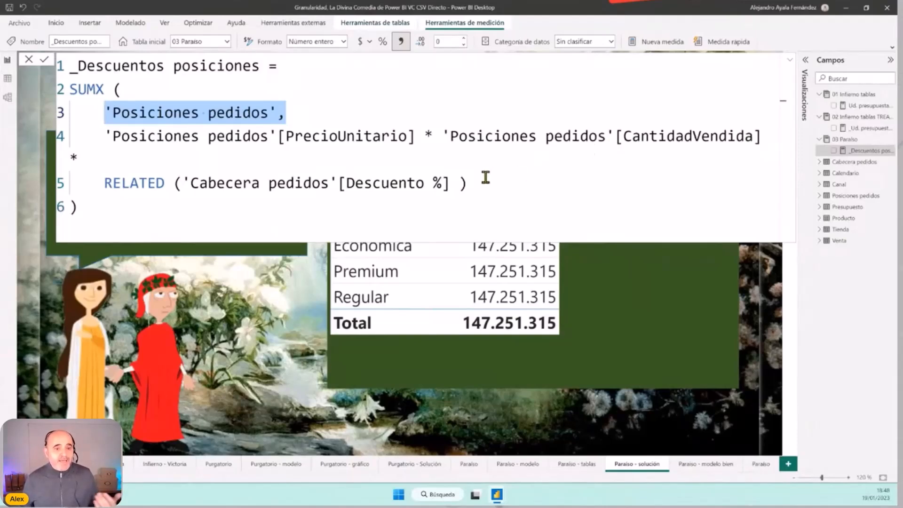
drag(105, 184, 164, 183)
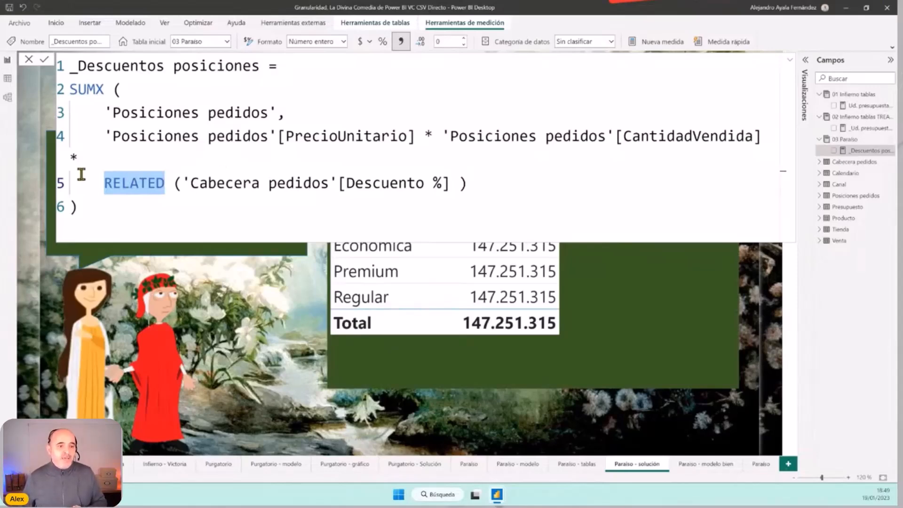
drag(105, 135, 756, 133)
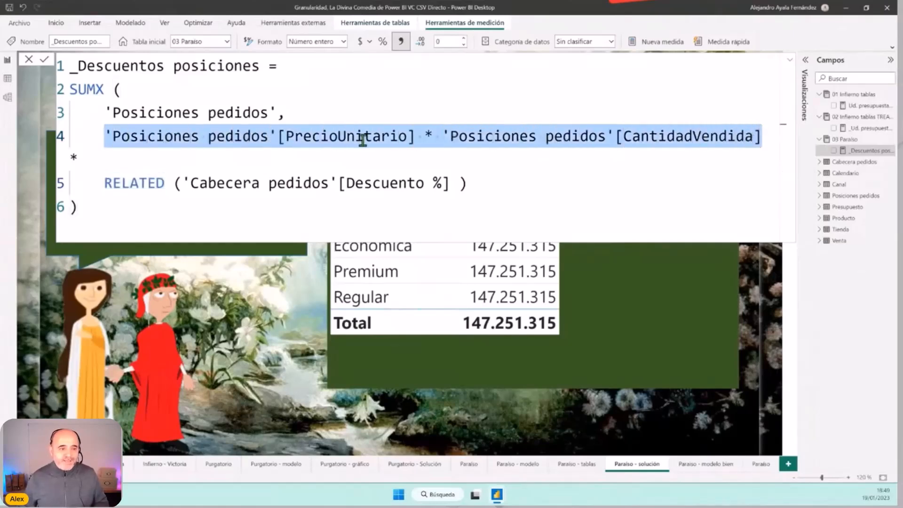
click(81, 155)
drag(105, 185, 479, 186)
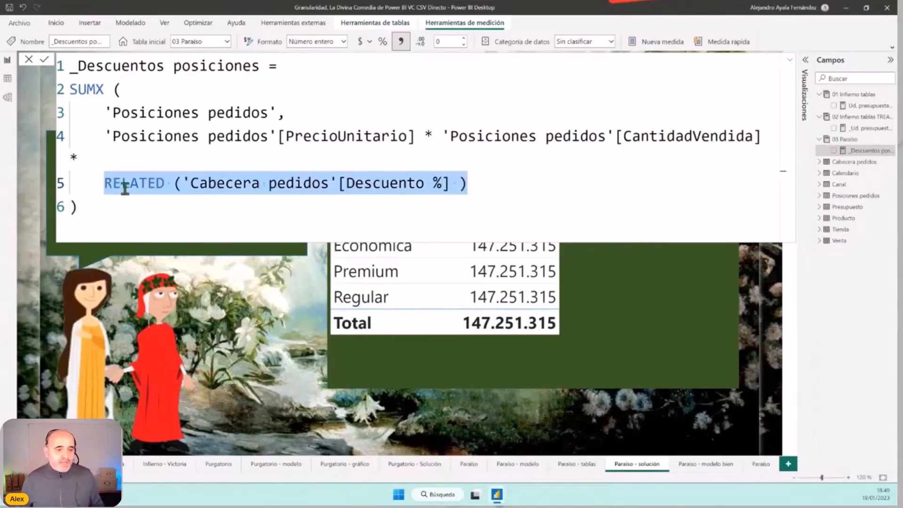
drag(133, 94, 66, 89)
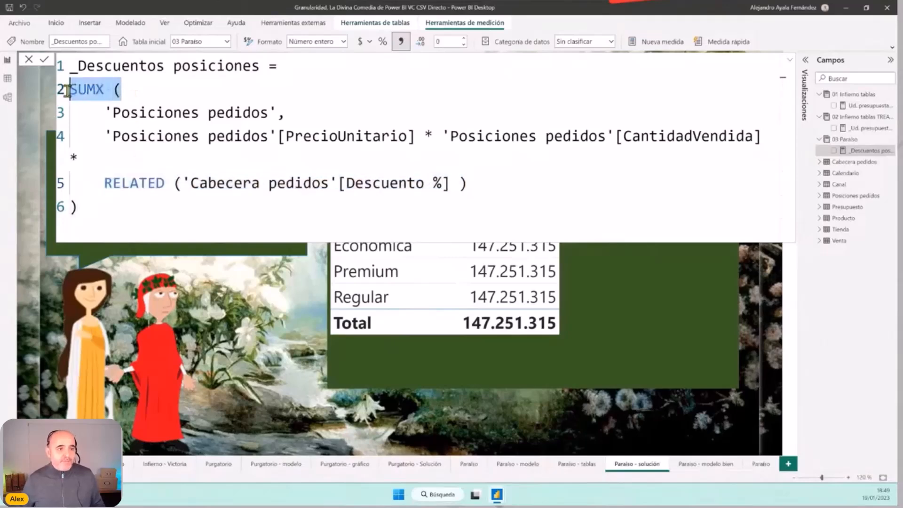
Add the measure _Descuentos posiciones to the table of Importe descuento by Clase.
click(232, 300)
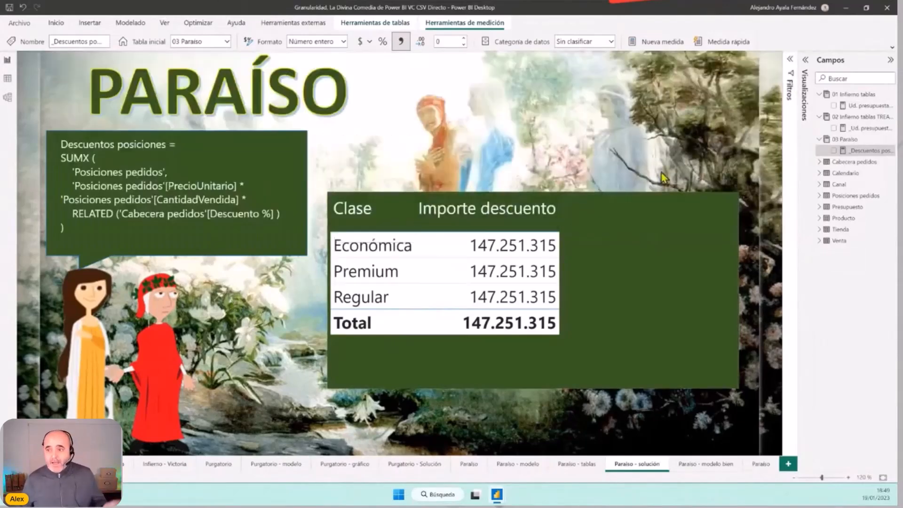
drag(865, 152, 648, 270)
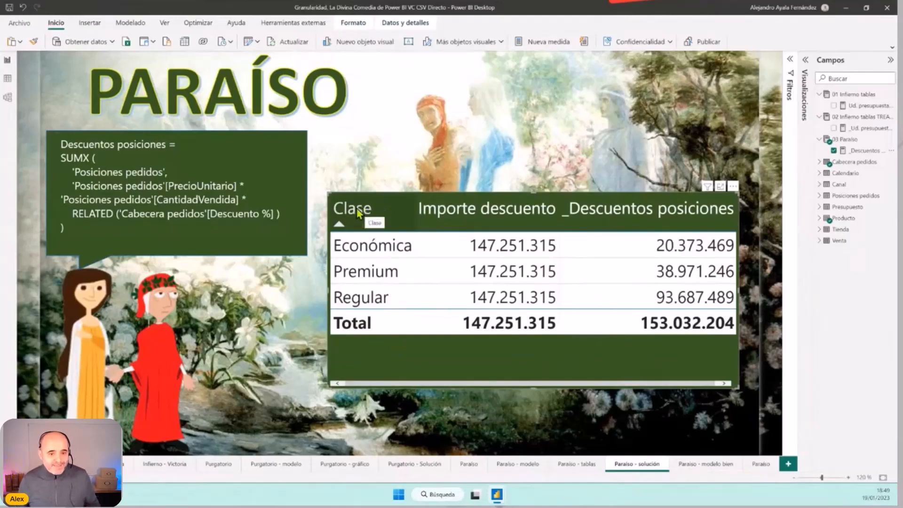
Trace the filter path from Producto through Posiciones pedidos to Cabecera pedidos in the Paraíso model diagram, and return to the report table.
click(7, 97)
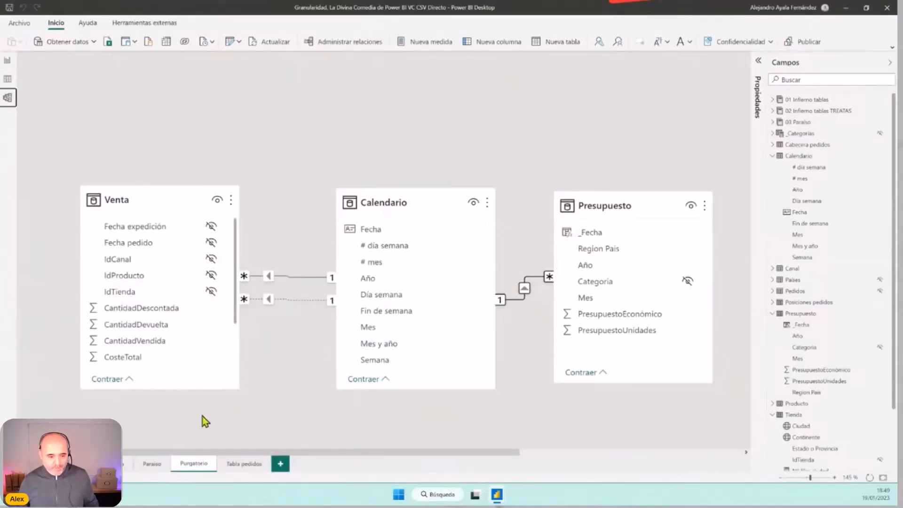
click(150, 464)
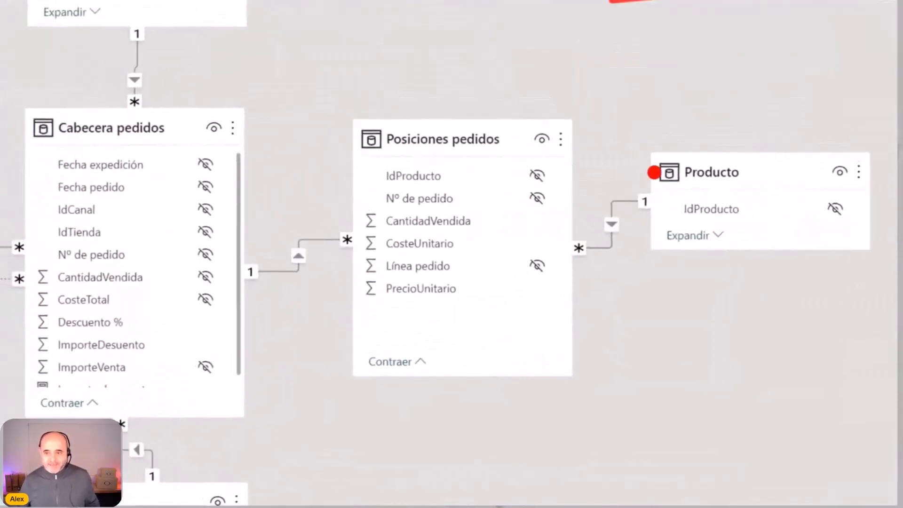
mouse_move(728, 149)
mouse_down()
mouse_move(716, 104)
mouse_move(533, 102)
mouse_move(511, 138)
mouse_move(305, 70)
mouse_move(218, 142)
mouse_move(196, 141)
mouse_move(282, 135)
mouse_up()
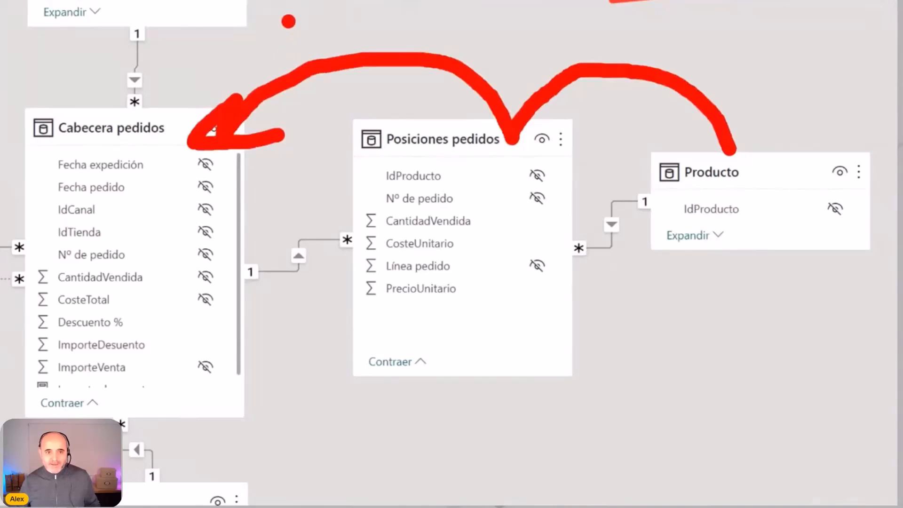
drag(288, 21, 407, 114)
drag(377, 22, 303, 98)
mouse_move(329, 248)
mouse_down()
mouse_move(266, 257)
mouse_move(351, 289)
mouse_up()
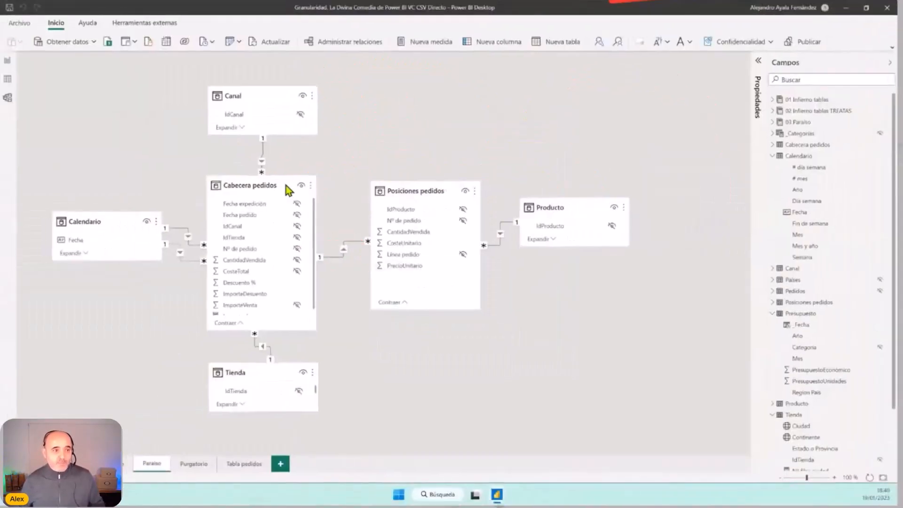
click(8, 60)
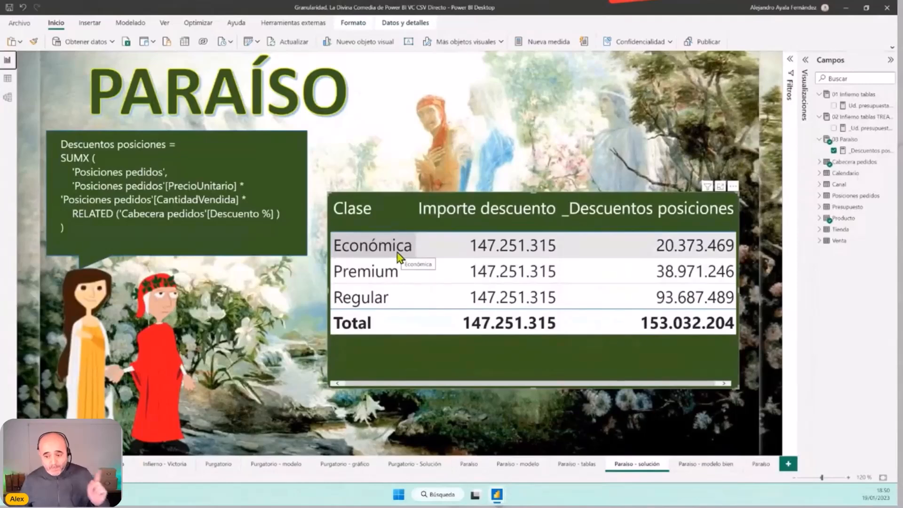
Review the summaries for Paraíso and Revelación on the final Paraíso page.
click(757, 466)
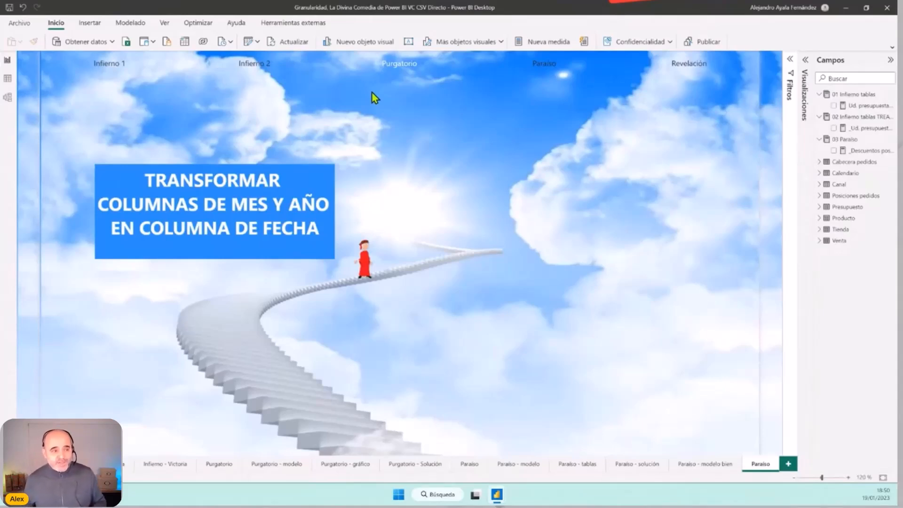
ctrl+click(544, 71)
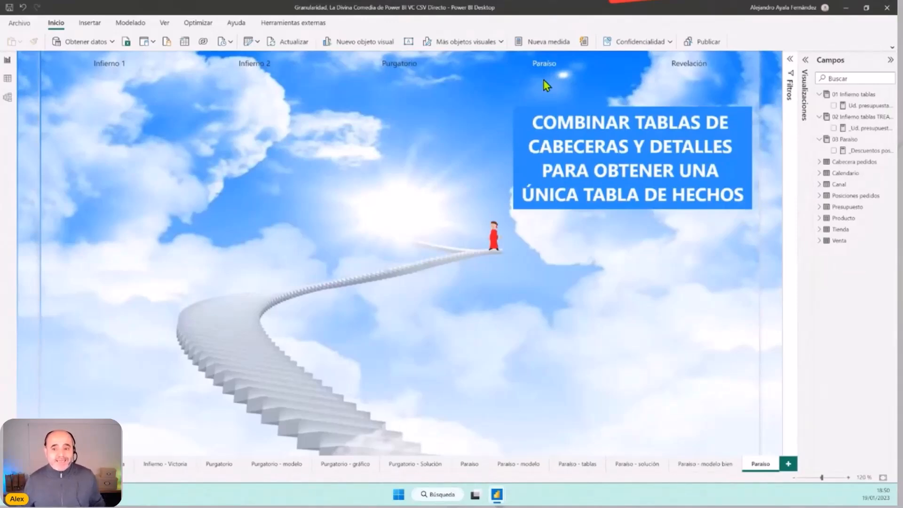
ctrl+click(679, 70)
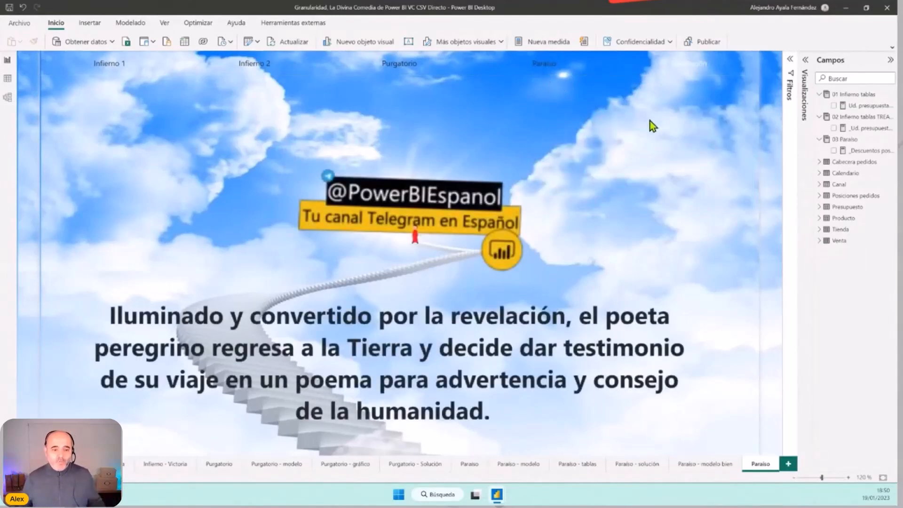